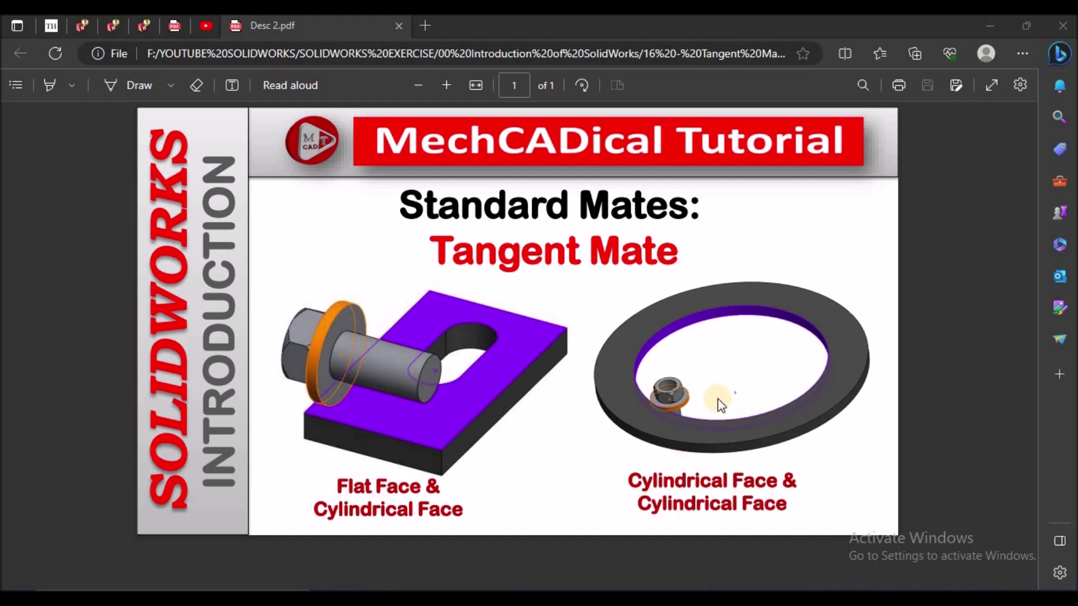
Switch to SOLIDWORKS and add a Parallel mate between the roller's flat flange face and the plate's long side face.
key(ctrl+l)
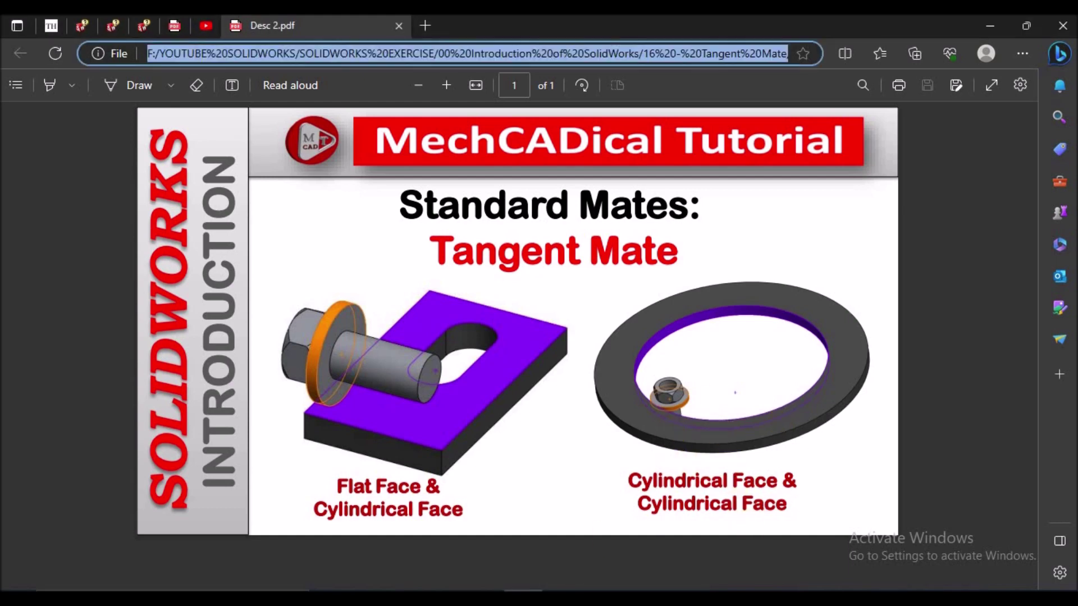
key(alt+Tab)
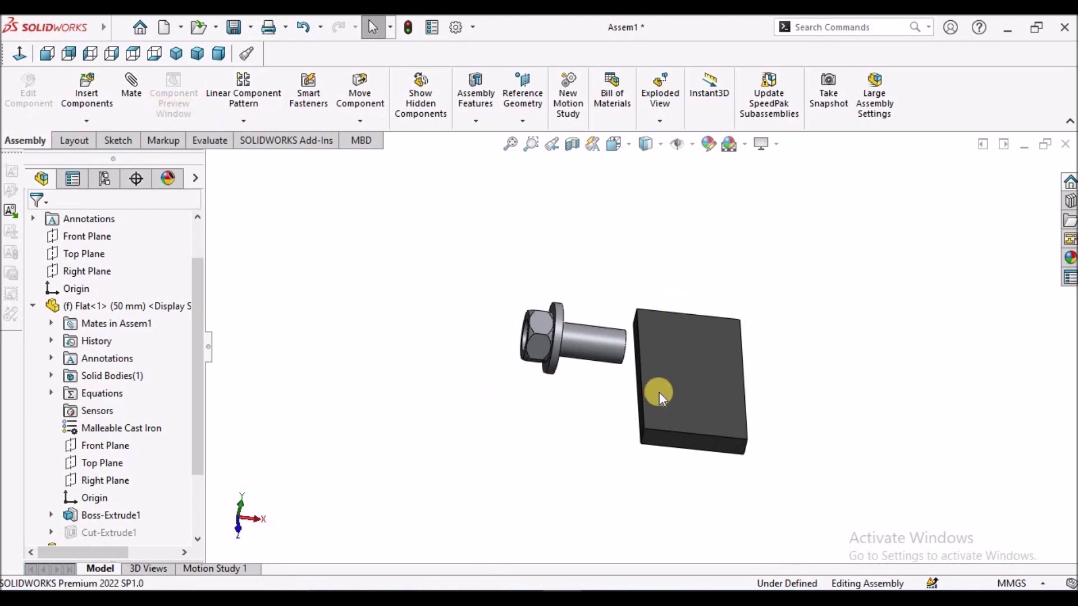
middle_drag(722, 374, 690, 413)
click(133, 90)
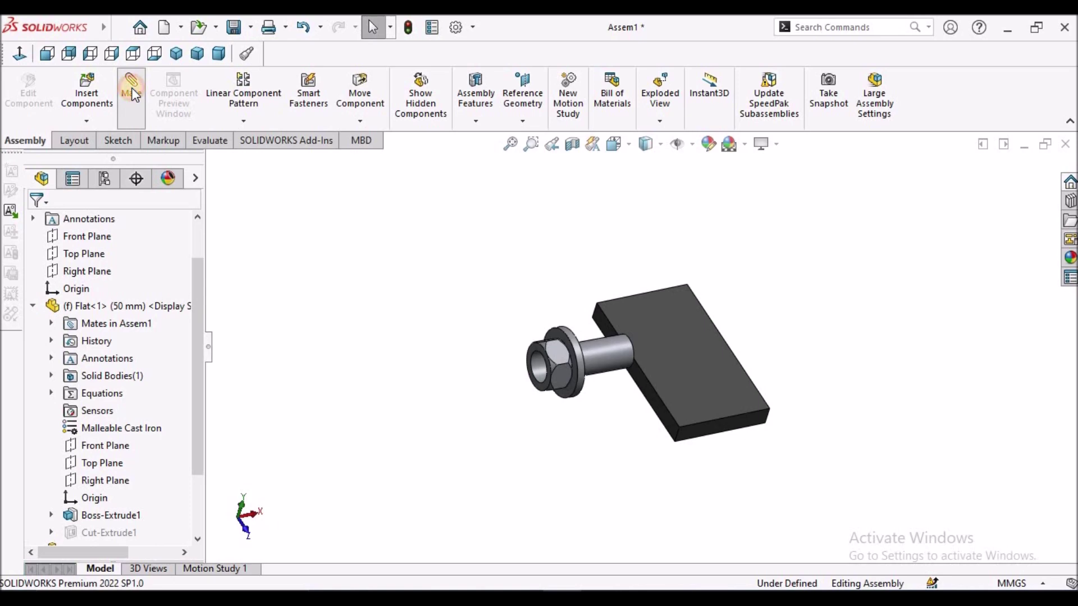
click(38, 420)
scroll(562, 371, down, 4)
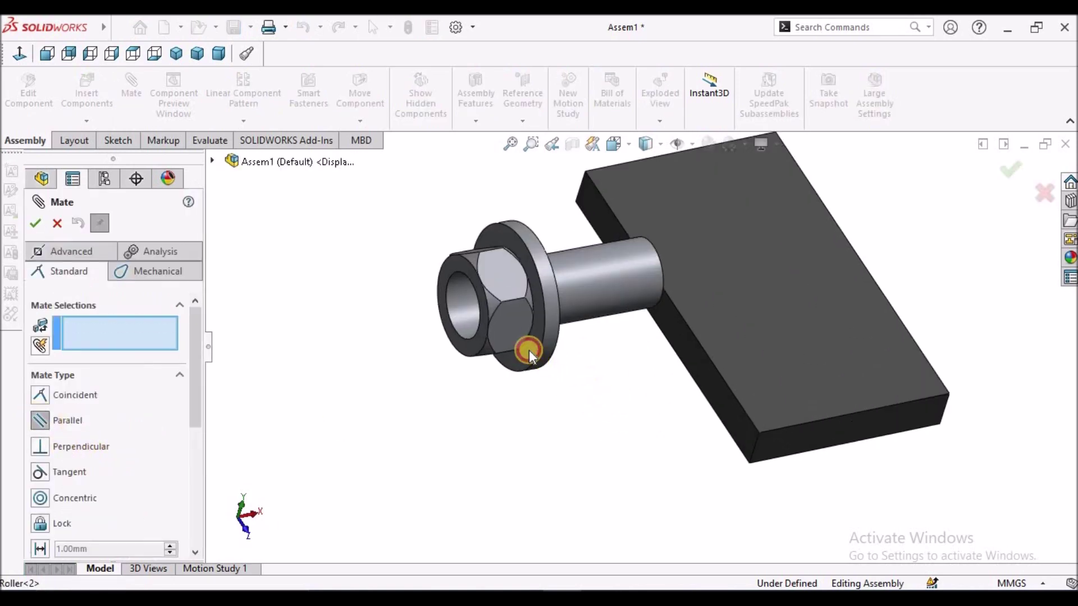
click(530, 349)
click(710, 388)
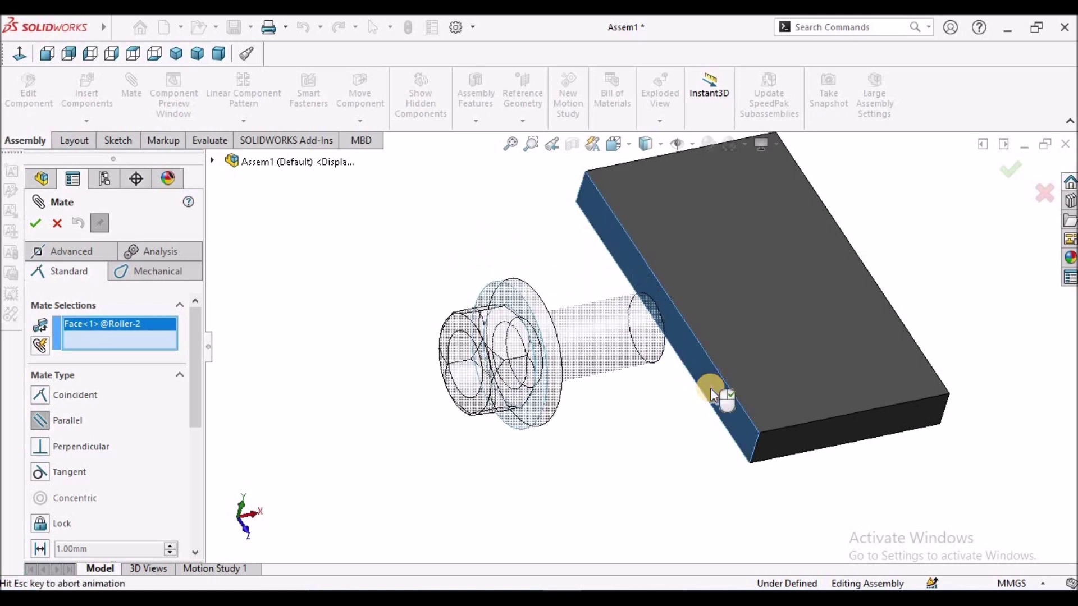
middle_drag(665, 292, 577, 286)
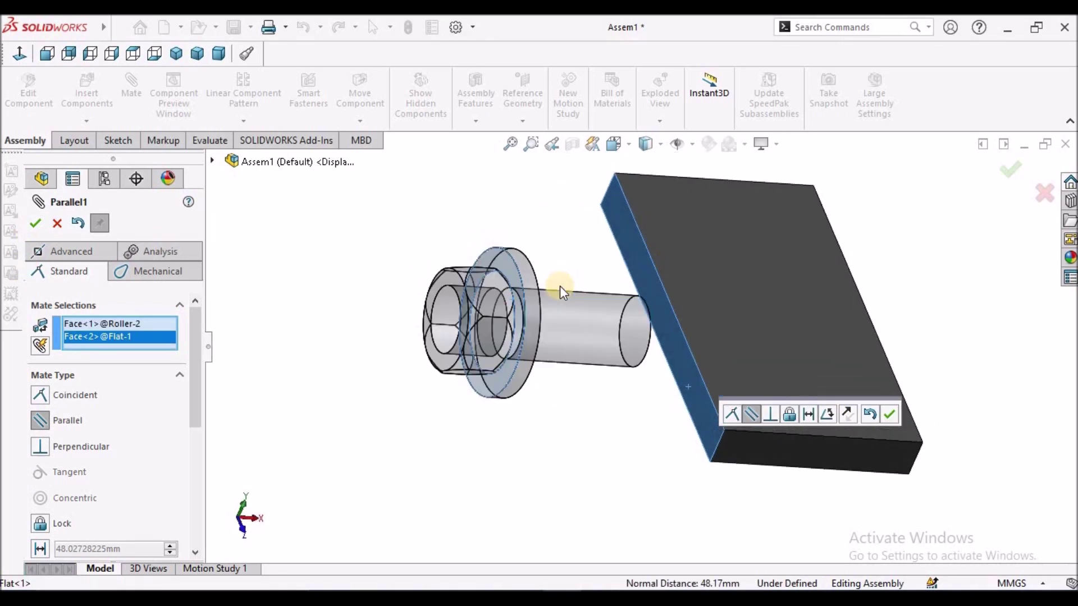
click(34, 223)
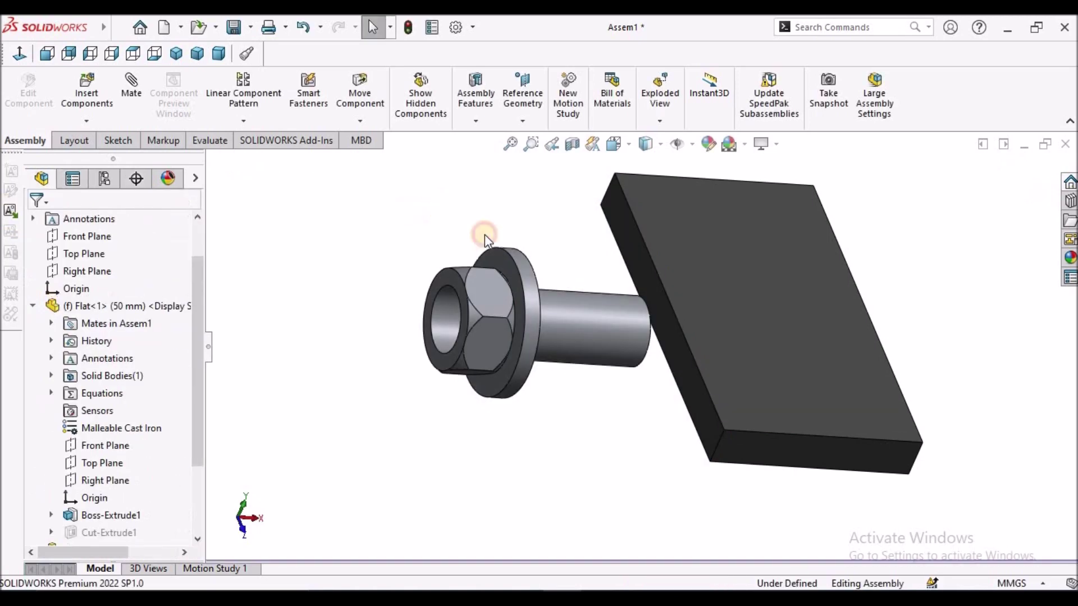
Move the roller over the plate's large upper face.
drag(524, 280, 800, 213)
click(629, 354)
middle_drag(670, 349, 647, 303)
Add a Tangent mate between the plate's large upper face and the cylindrical rim of the roller's flange.
click(132, 90)
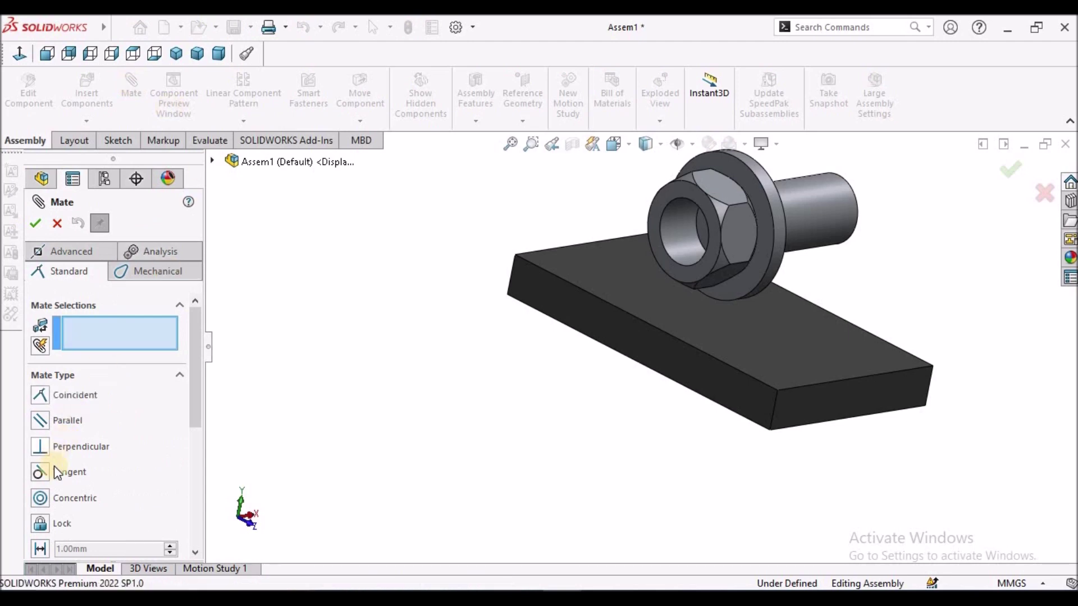
click(743, 337)
middle_drag(756, 321, 731, 356)
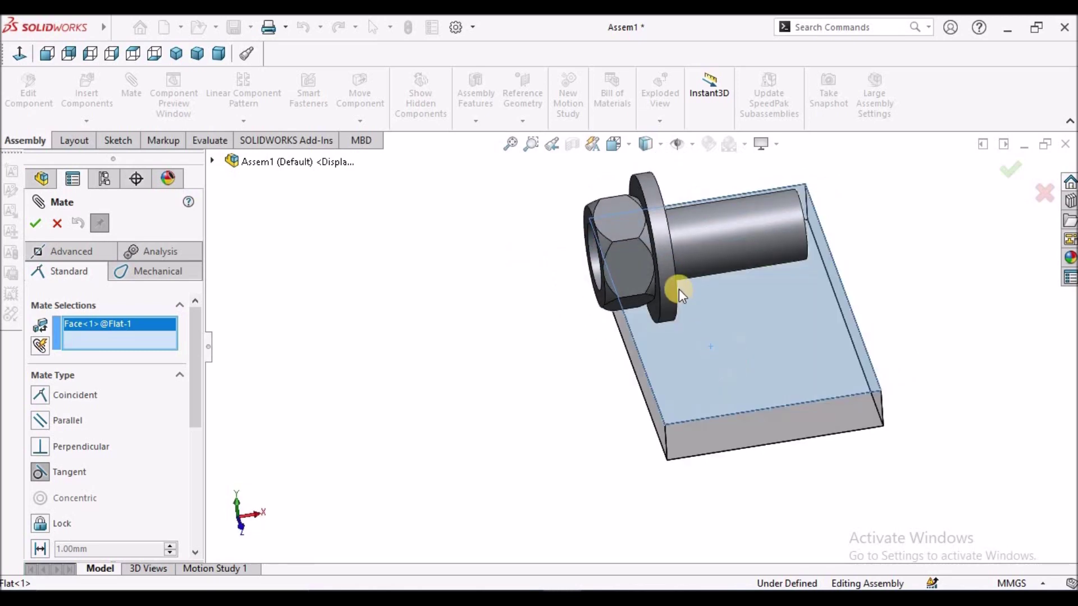
click(662, 262)
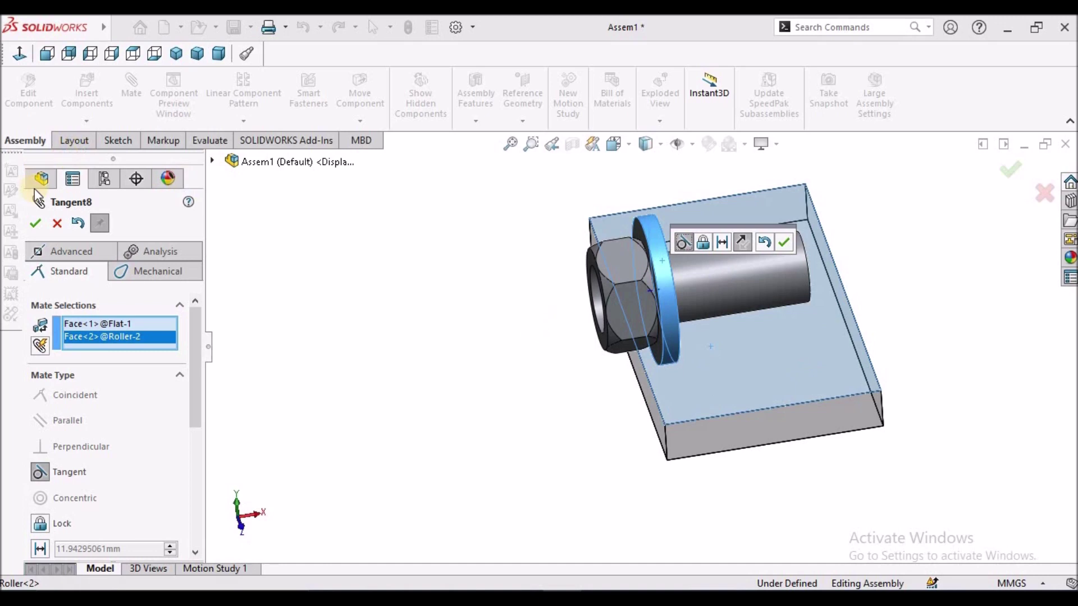
click(36, 225)
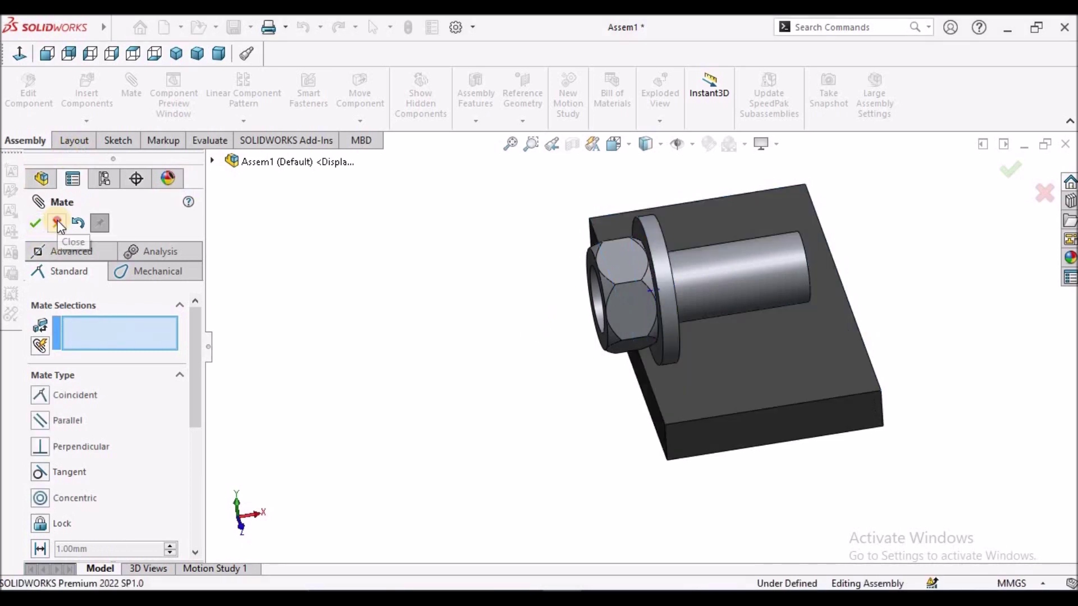
click(56, 223)
Move the roller around over the plate to test its remaining motion under the tangent mate.
middle_drag(575, 235, 648, 314)
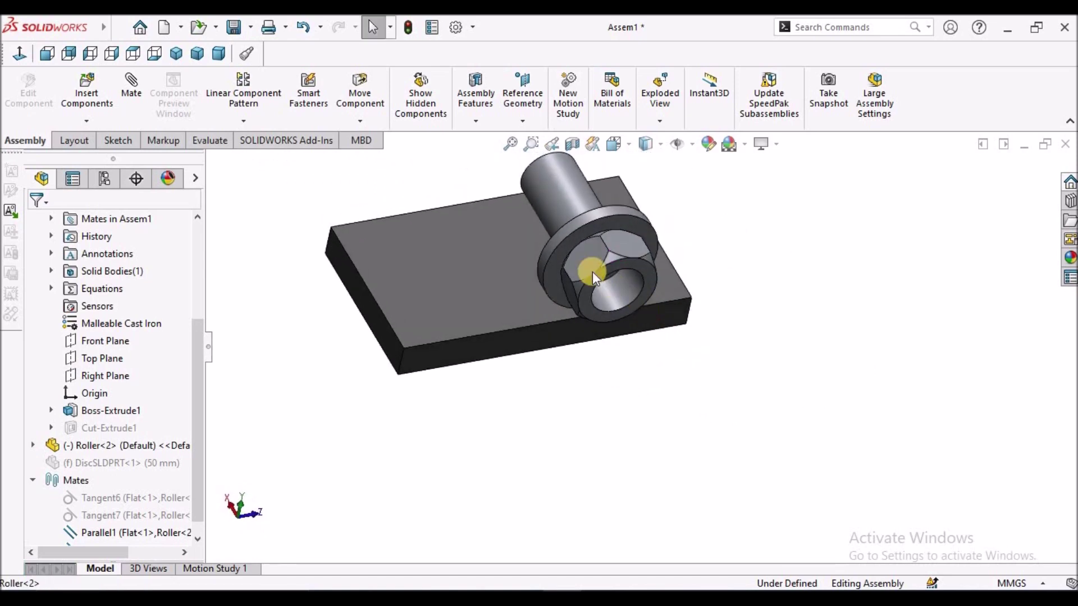
click(548, 284)
click(546, 337)
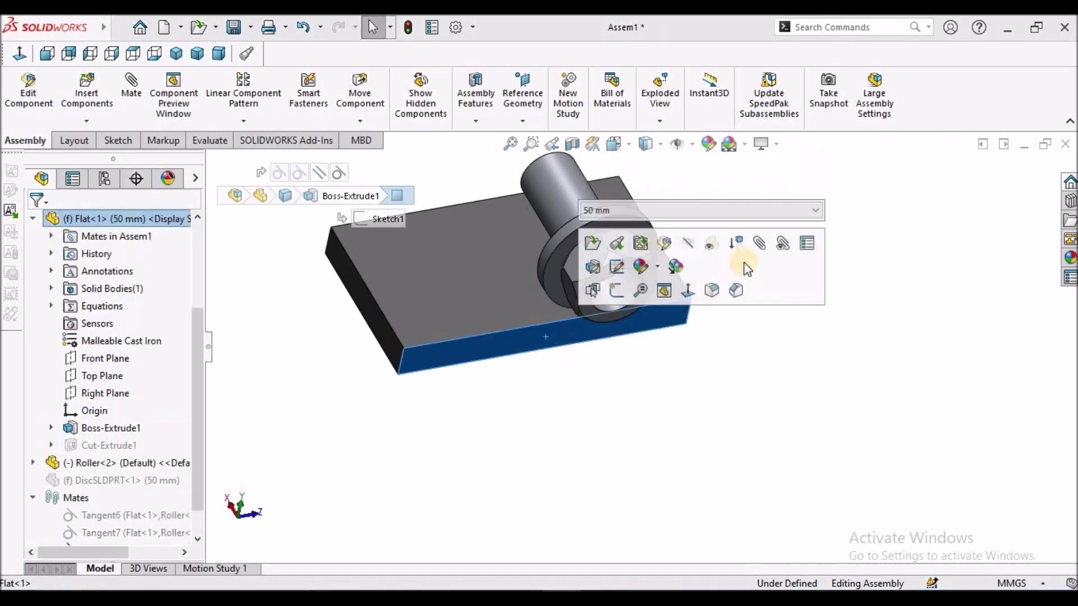
click(777, 400)
drag(632, 246, 661, 275)
mouse_move(795, 385)
middle_down()
mouse_move(675, 278)
mouse_move(612, 356)
mouse_move(595, 404)
middle_up()
click(758, 228)
drag(758, 228, 794, 324)
middle_drag(844, 295, 865, 260)
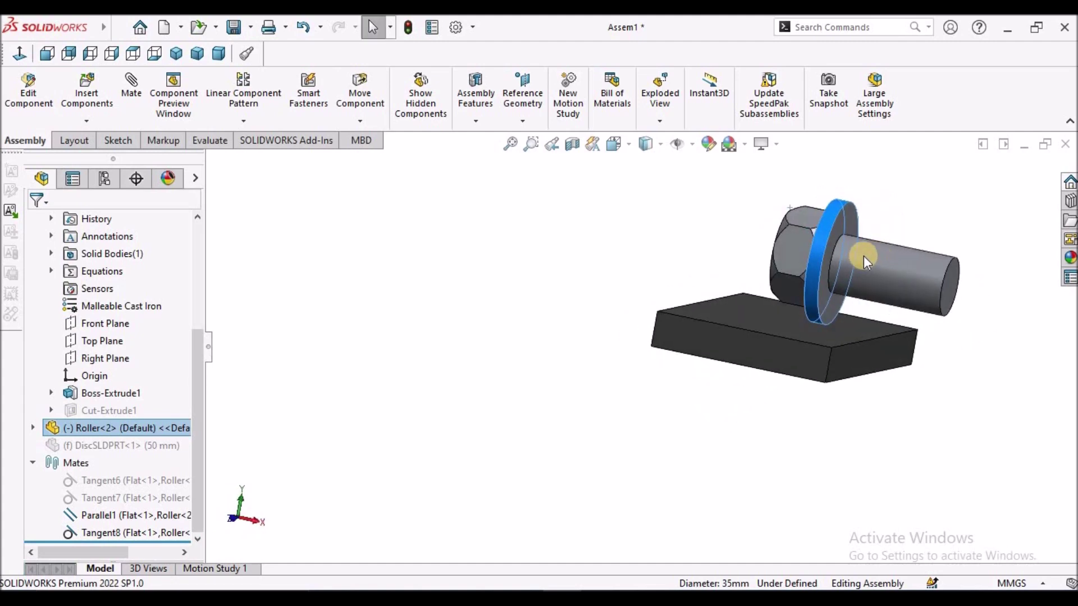
drag(803, 215, 731, 332)
Examine the contact between the roller's flange and the plate in the front and left views, and move the roller along the plate.
key(Escape)
key(ctrl+4)
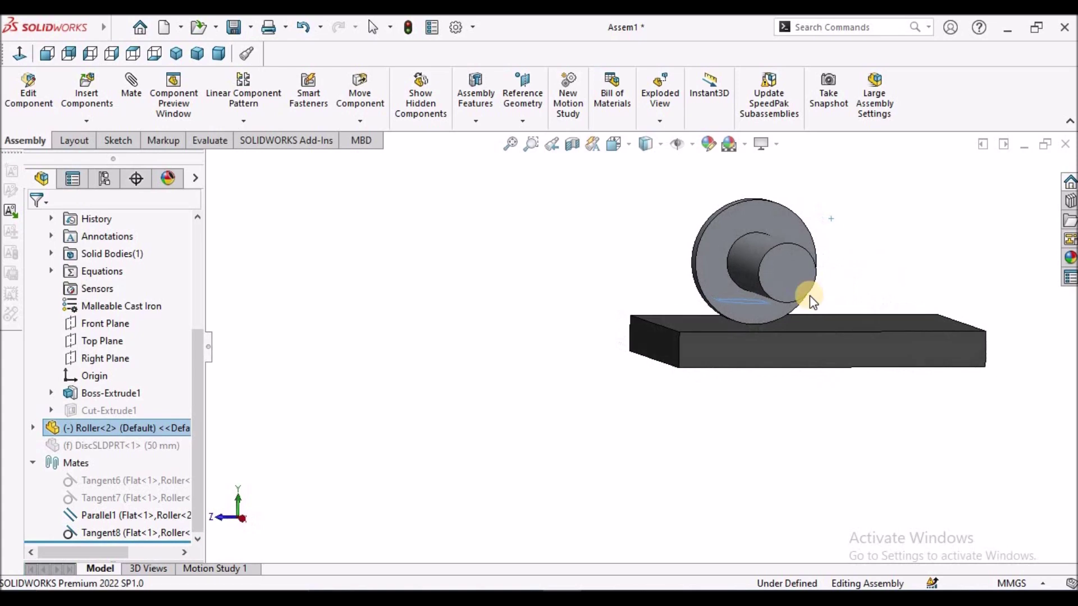
scroll(740, 322, down, 2)
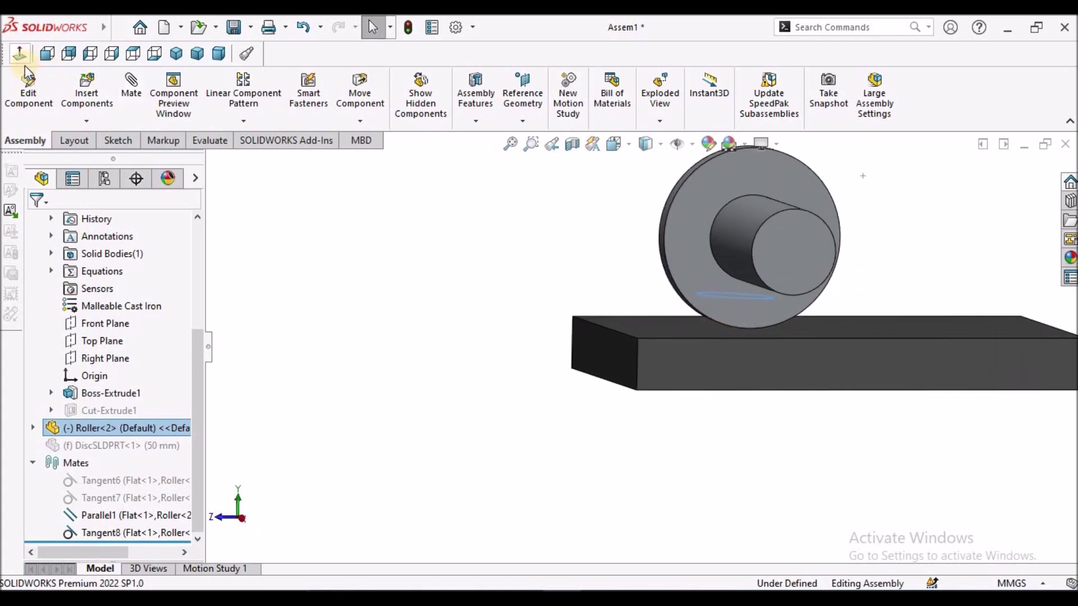
click(47, 54)
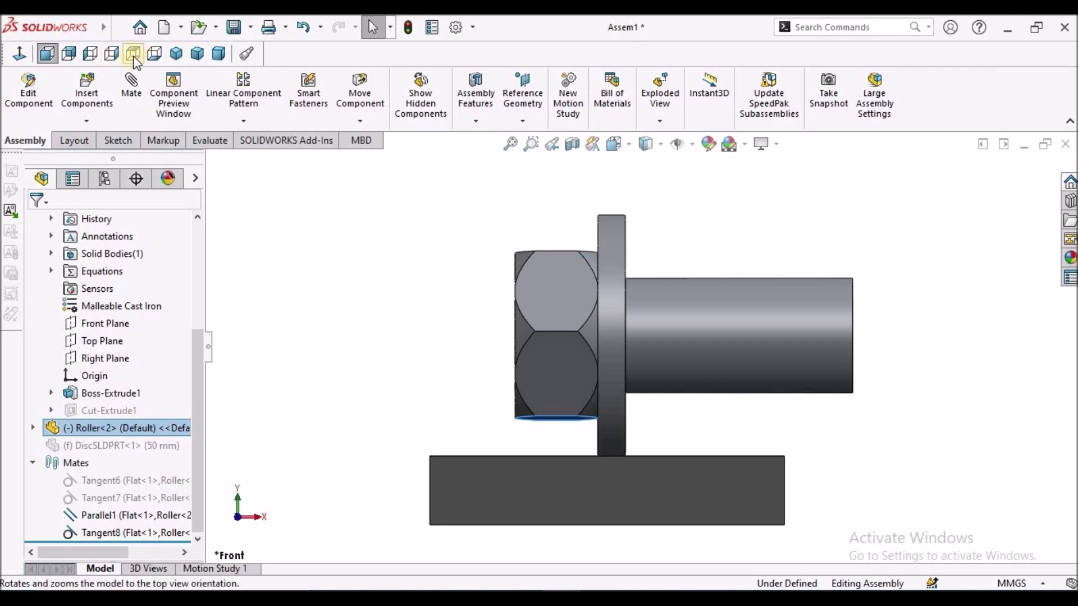
click(93, 53)
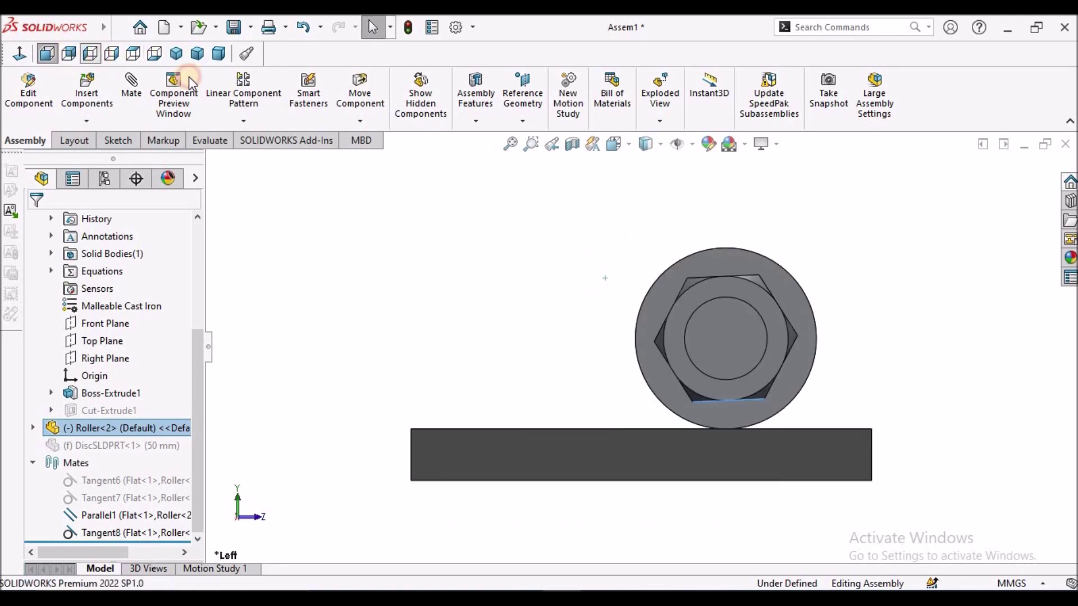
drag(721, 319, 562, 393)
middle_drag(691, 350, 561, 393)
click(369, 292)
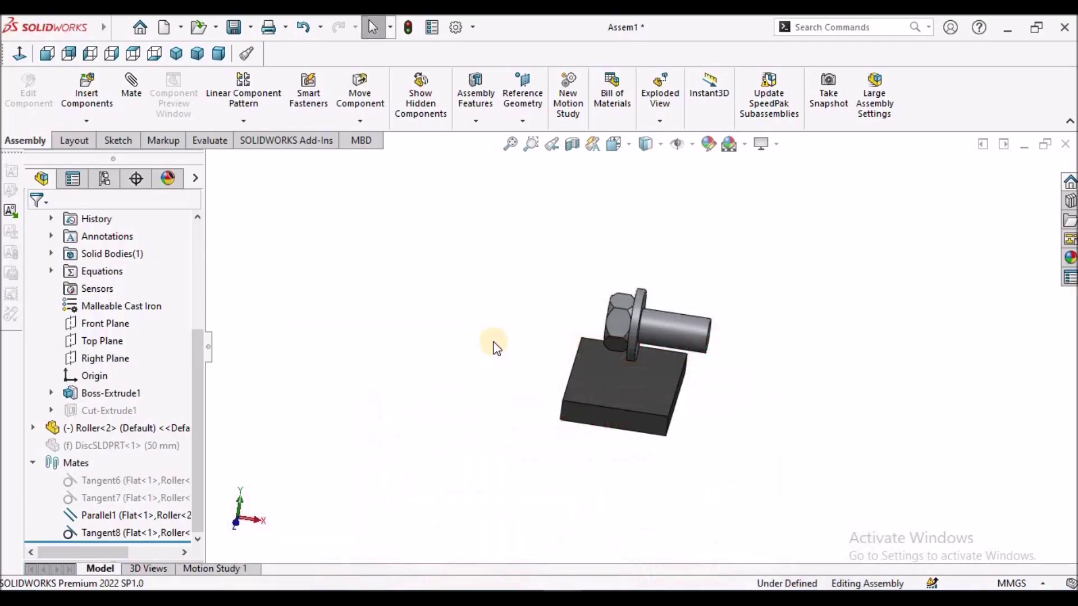
Suppress the Tangent8 and Parallel1 mates between the plate and the roller.
click(110, 531)
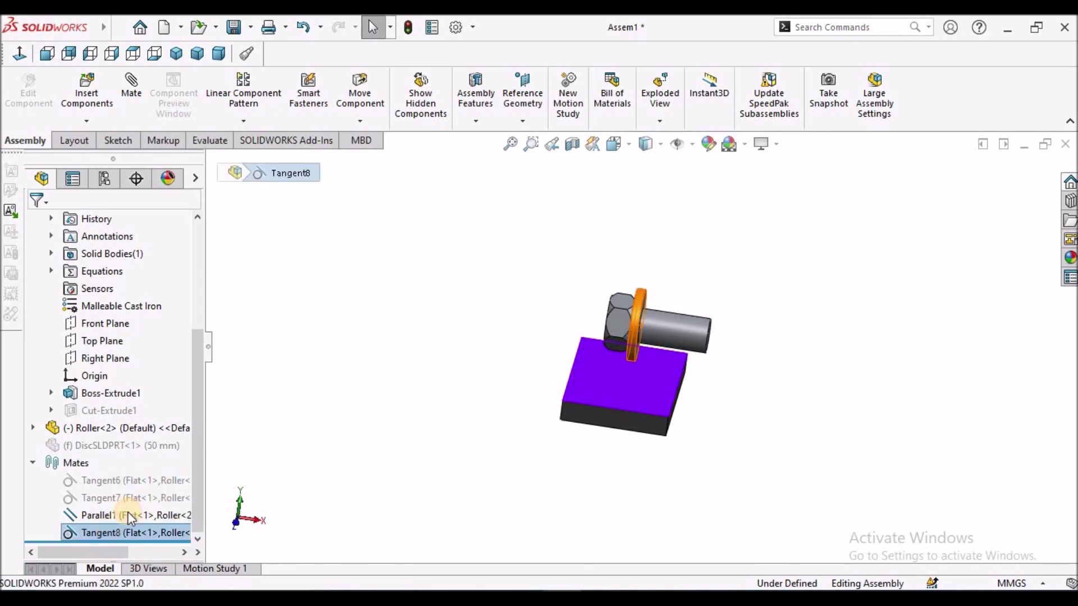
click(128, 513)
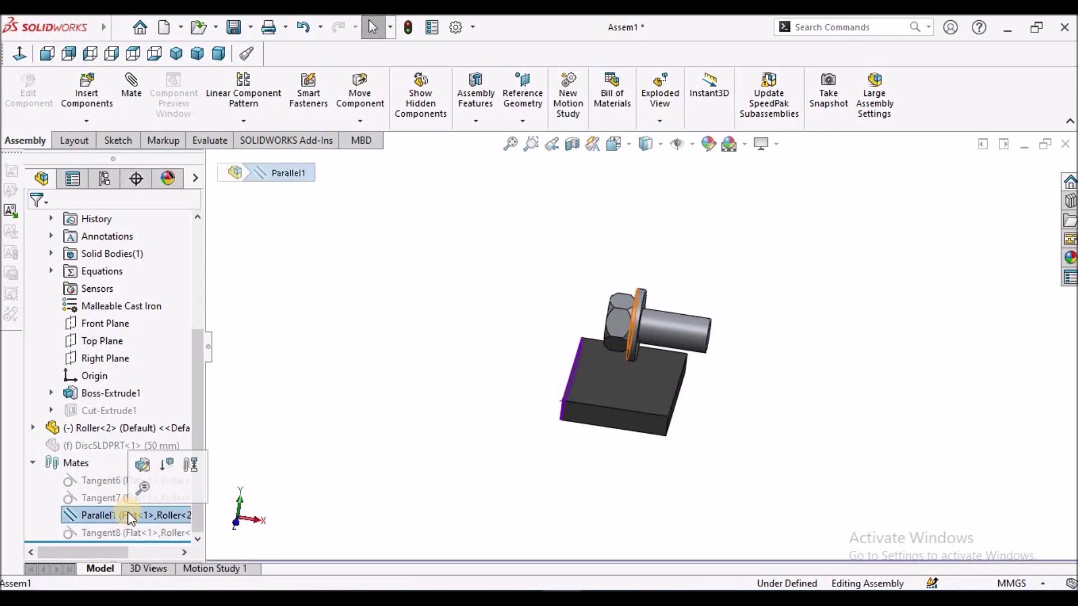
click(165, 467)
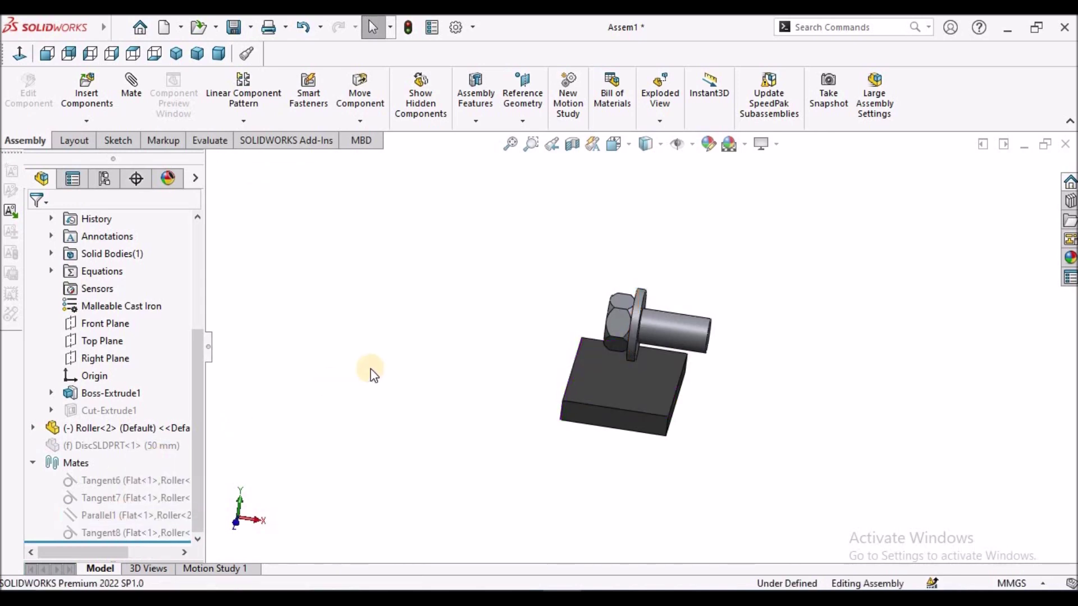
Unsuppress Cut-Extrude1 in the Flat part to bring back the plate's slot.
click(193, 306)
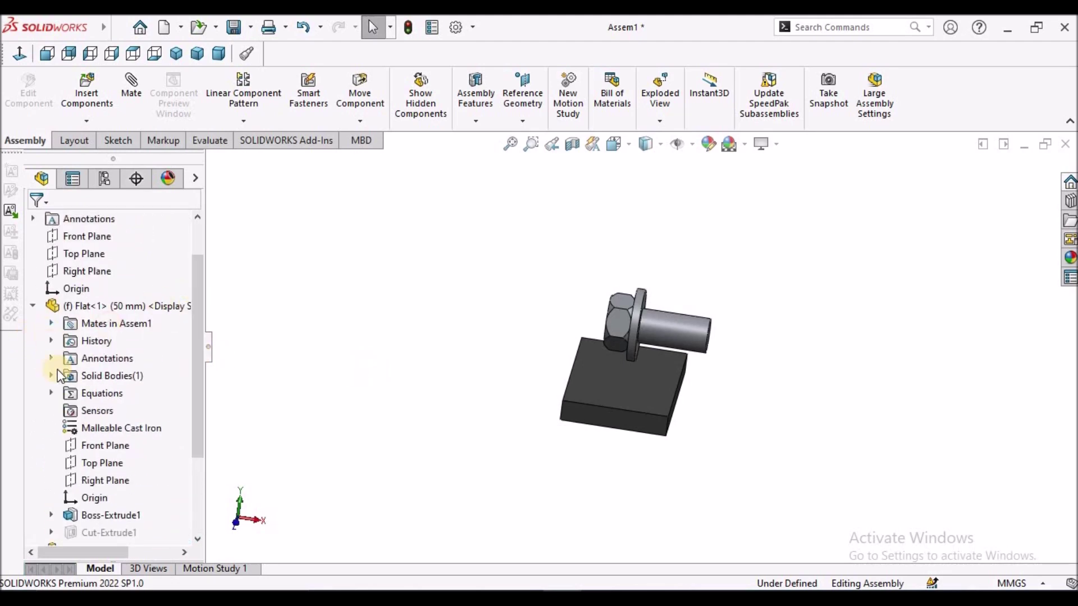
click(92, 533)
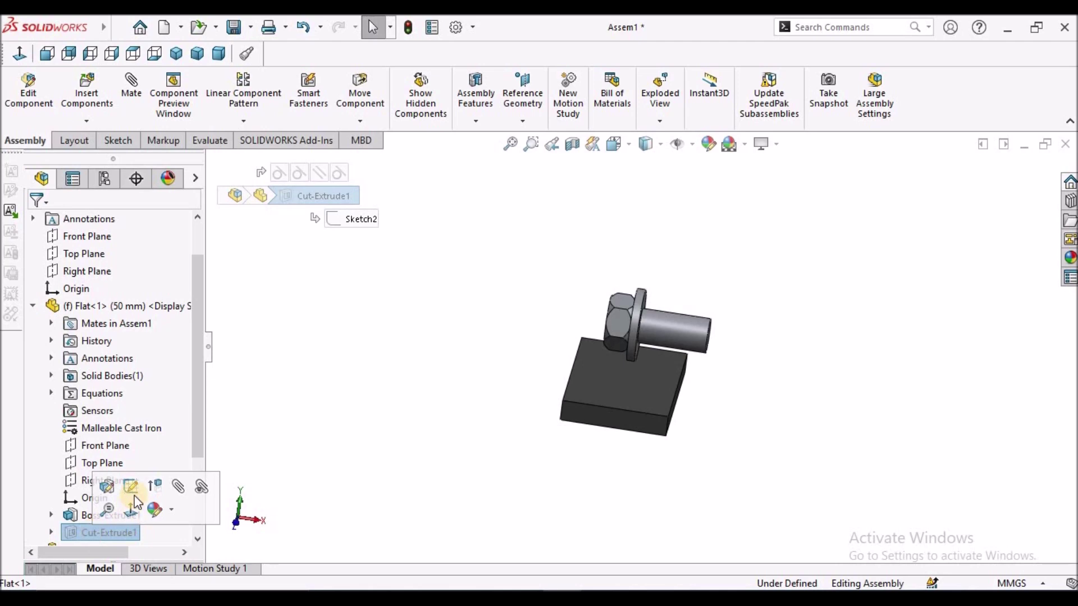
click(156, 487)
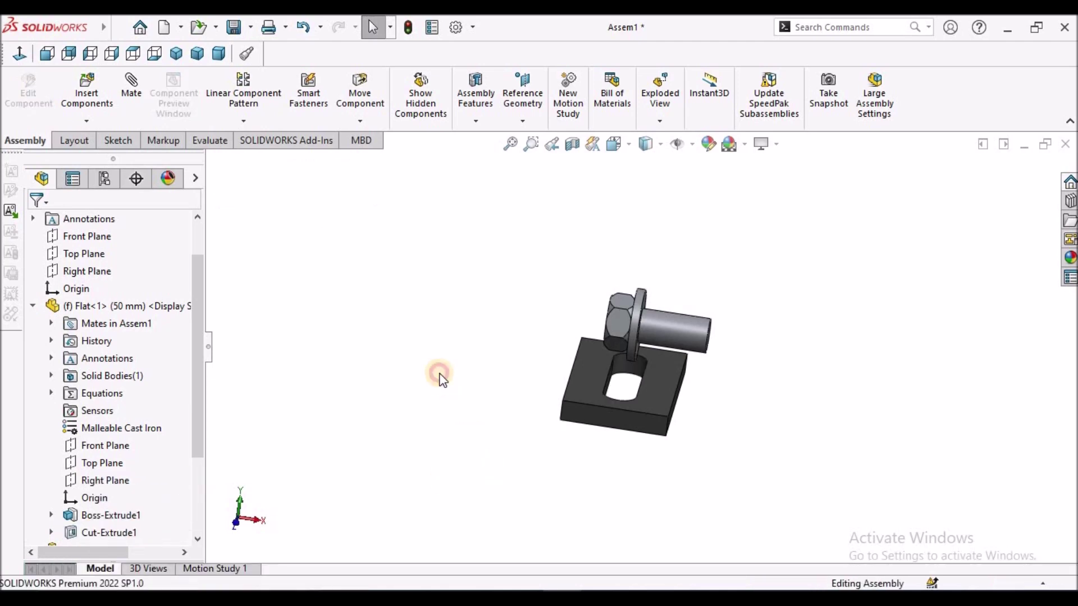
Rotate the roller component so its shaft points down toward the plate's slot.
middle_drag(815, 349, 794, 368)
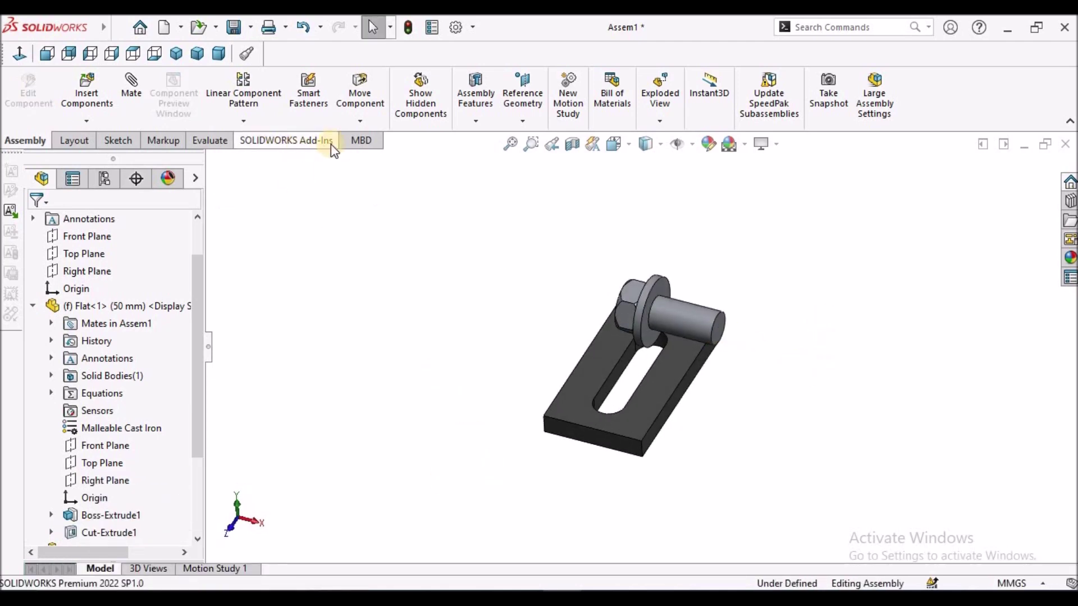
click(360, 121)
click(391, 158)
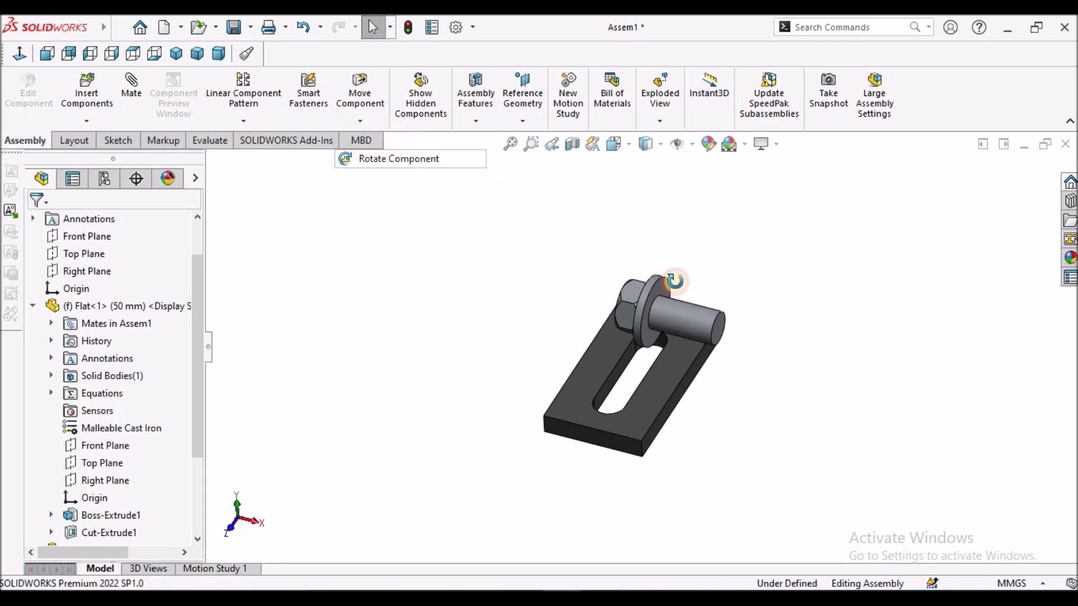
drag(674, 280, 660, 163)
click(40, 223)
Add a Tangent mate between the roller's cylindrical shaft and the flat long inner face of the slot.
middle_drag(664, 290, 659, 348)
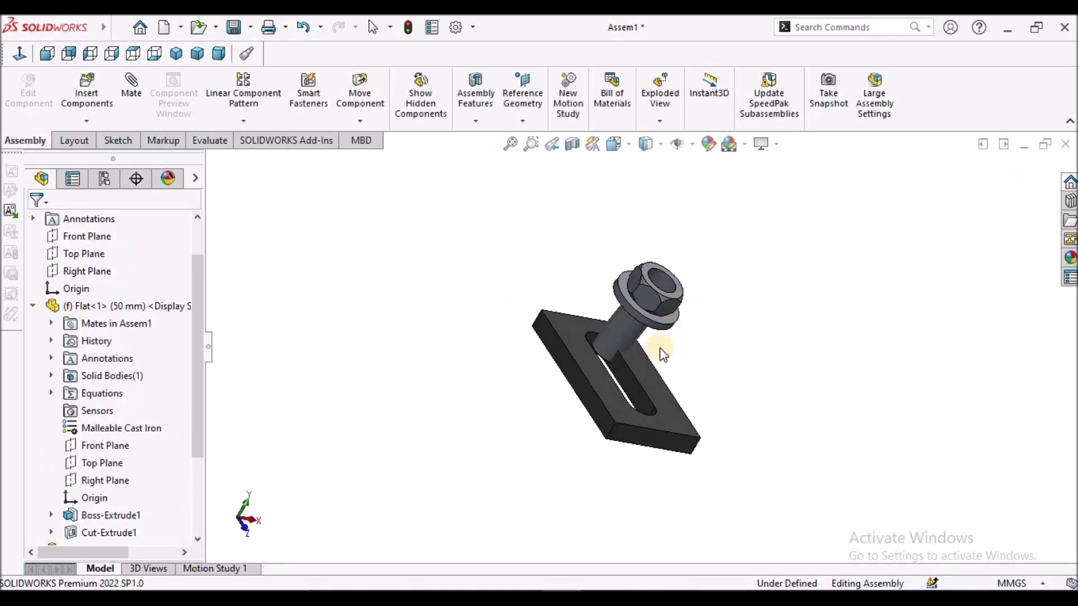
scroll(660, 348, down, 3)
click(139, 89)
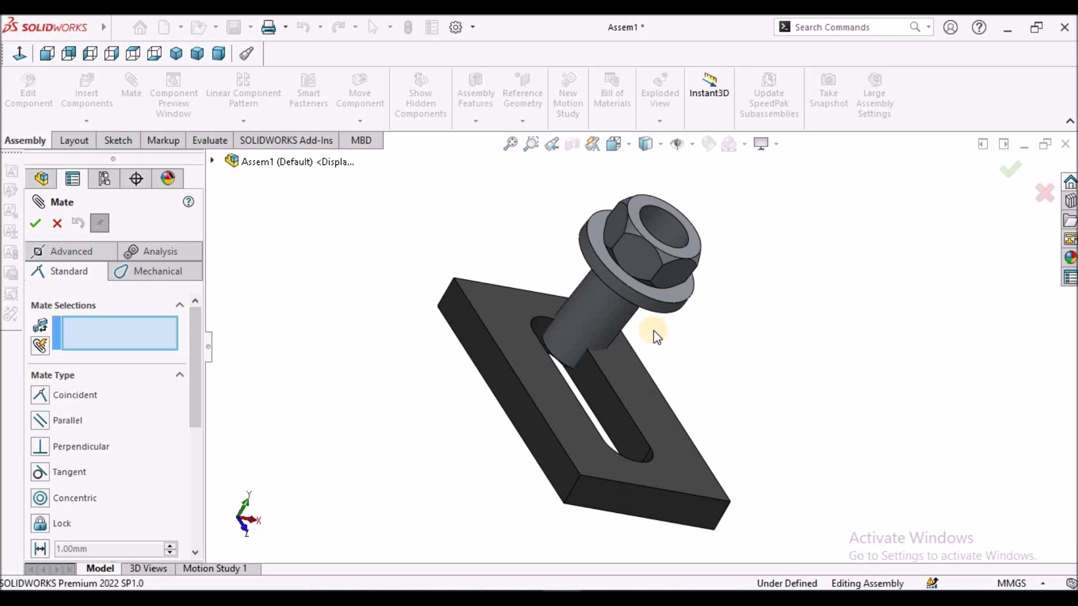
click(38, 472)
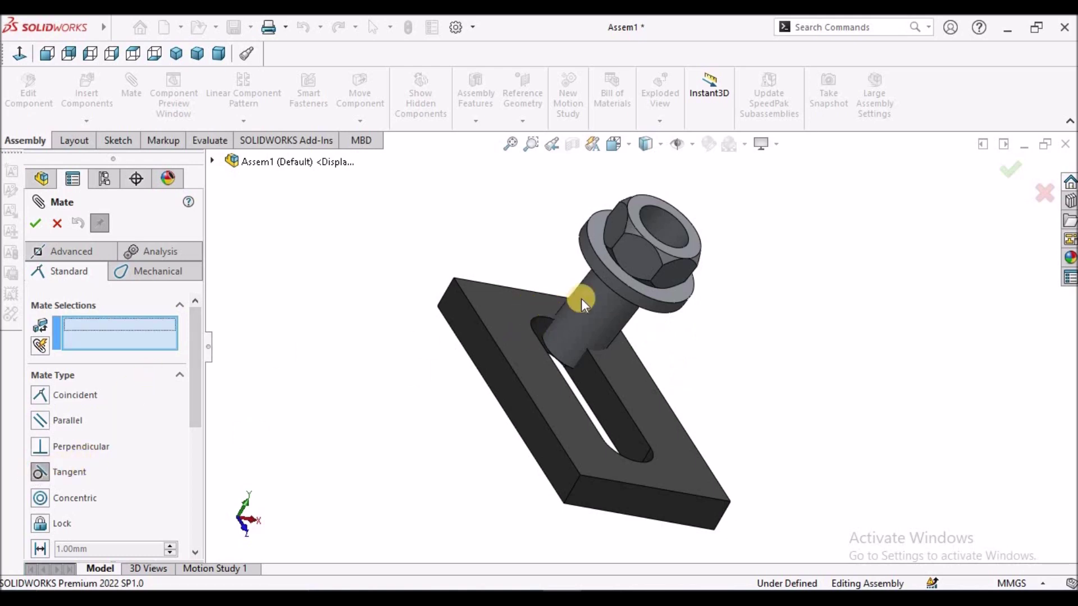
click(600, 313)
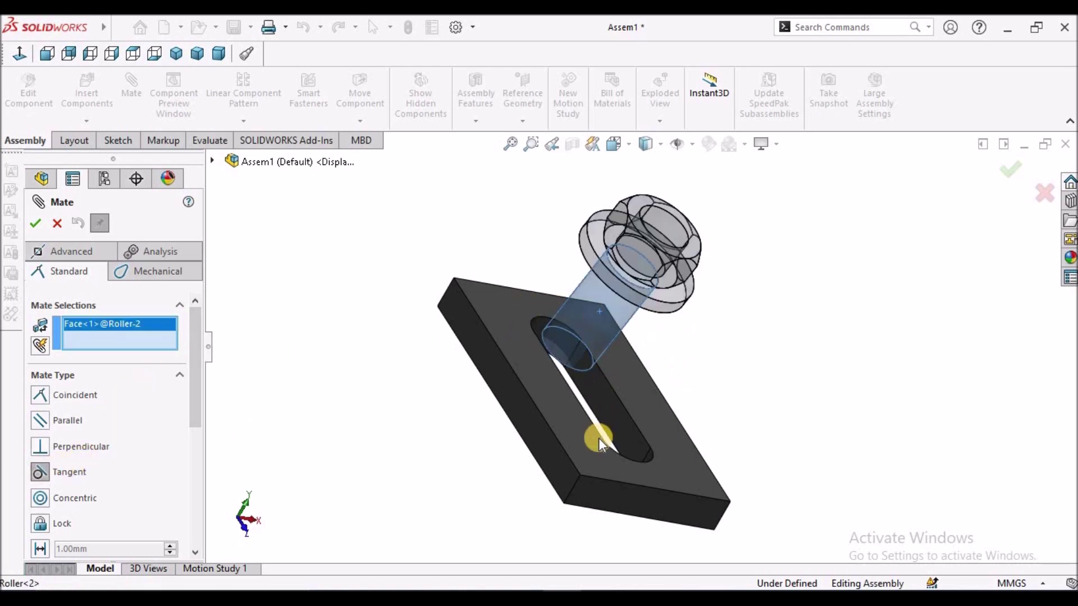
click(606, 406)
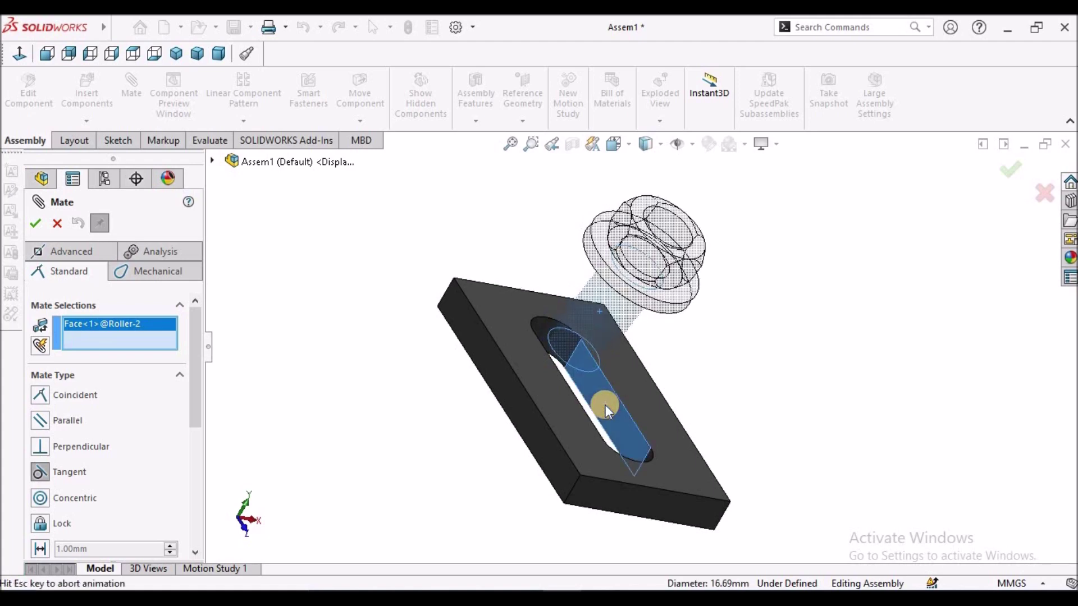
click(35, 223)
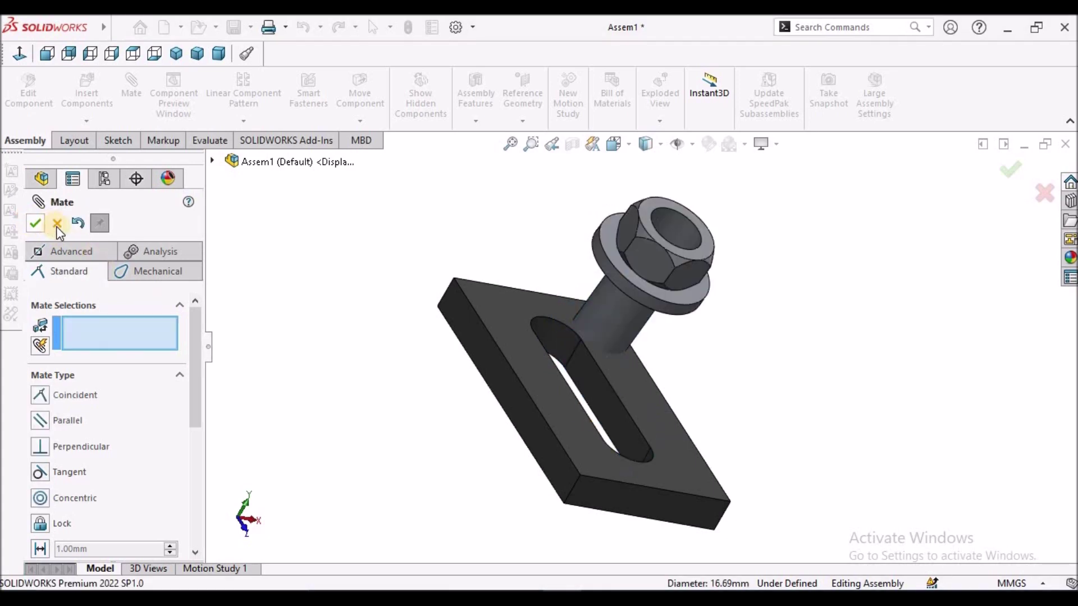
click(57, 223)
Edit the Tangent9 mate and flip its alignment so the roller's shaft sits inside the plate's slot.
middle_drag(721, 289, 682, 305)
drag(652, 387, 670, 344)
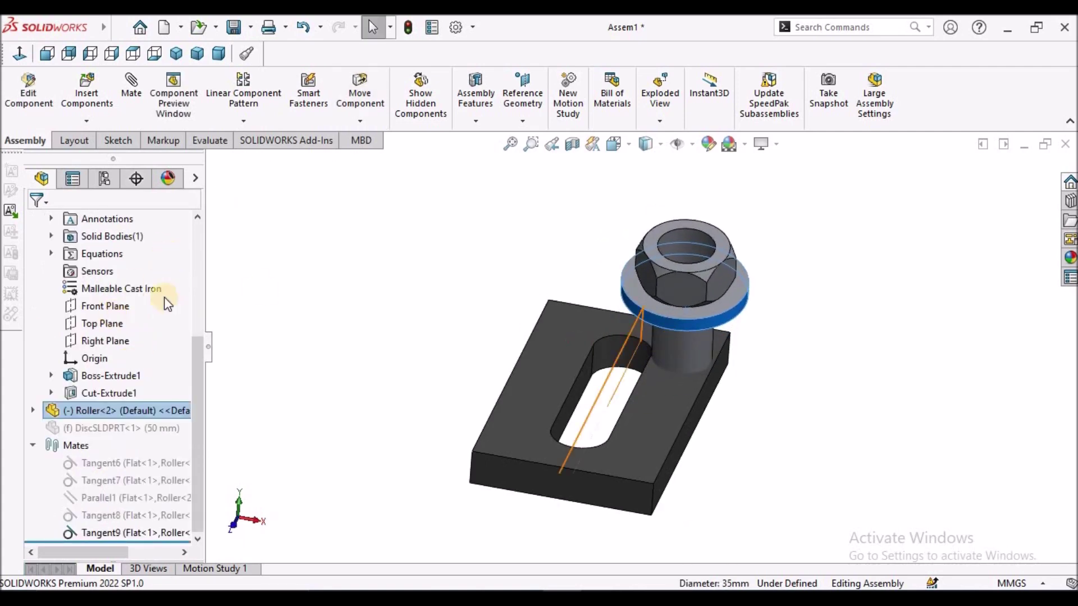
click(101, 531)
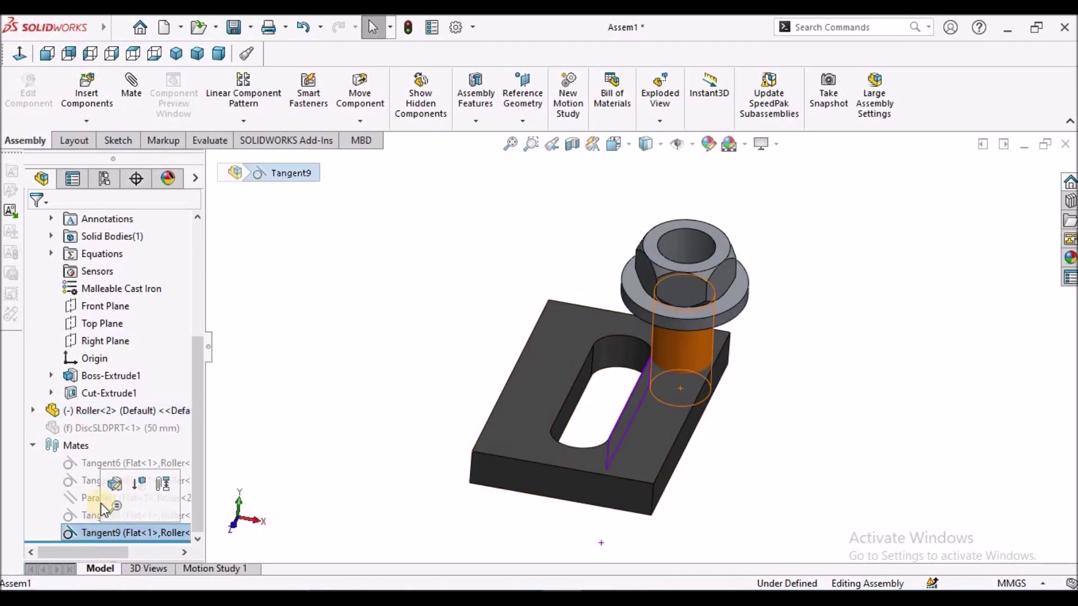
click(115, 488)
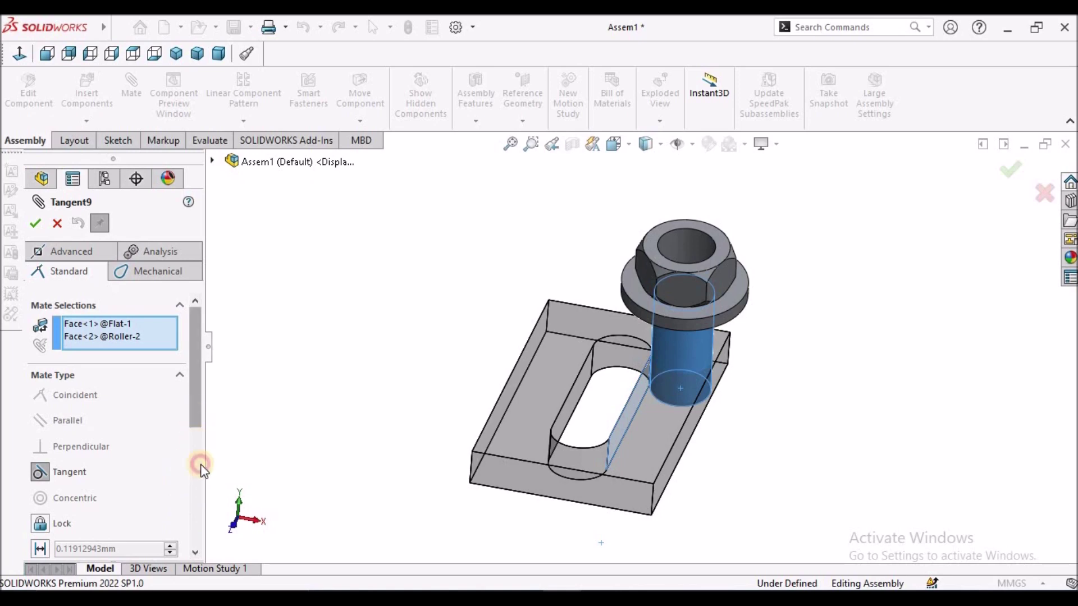
scroll(201, 483, down, 3)
click(99, 435)
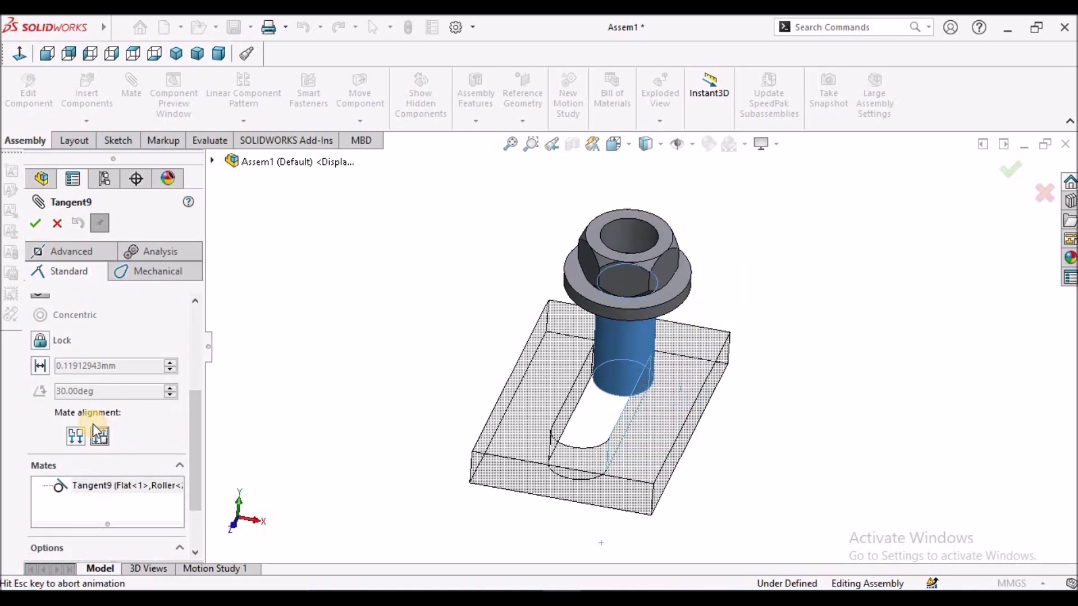
click(34, 223)
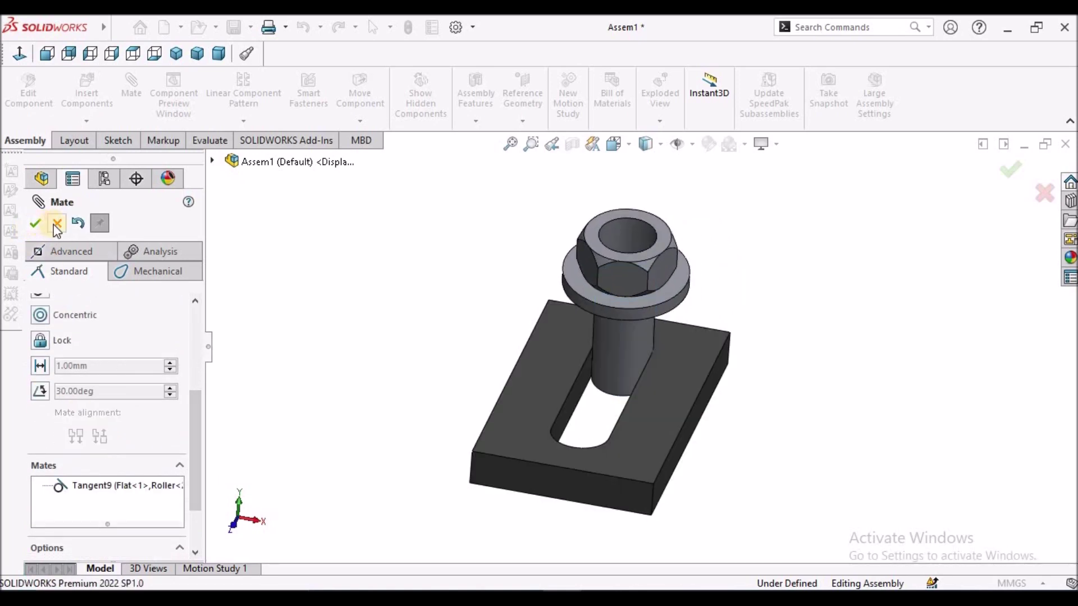
key(Escape)
Move the roller around in the slot to check the motion the shaft's Tangent mate allows.
drag(629, 336, 621, 365)
key(Escape)
middle_drag(681, 410, 552, 318)
drag(551, 317, 620, 369)
middle_drag(620, 368, 553, 382)
scroll(589, 364, down, 3)
drag(685, 365, 647, 384)
key(Escape)
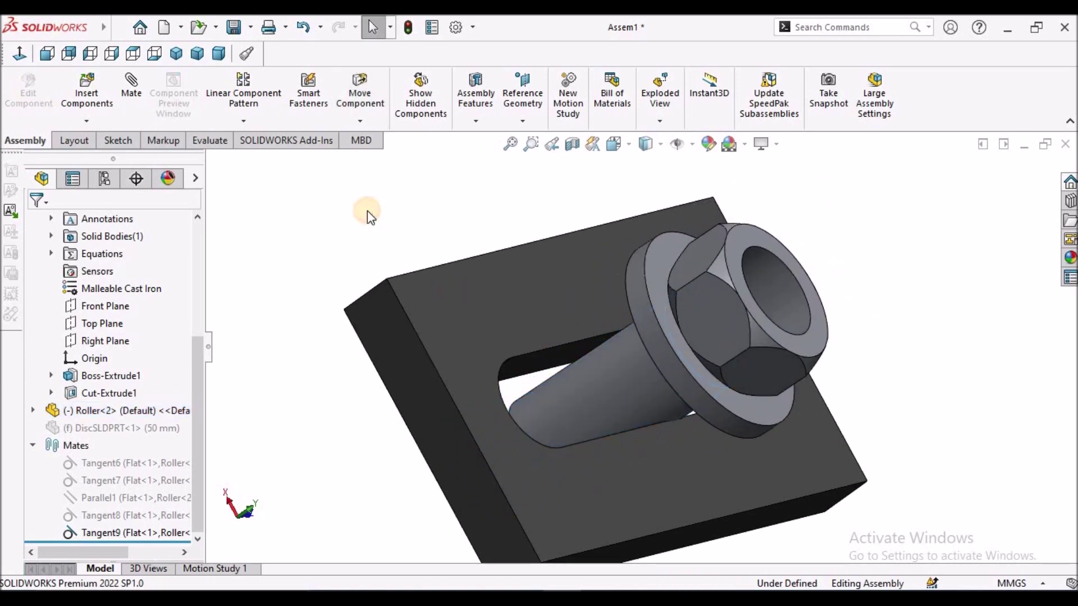
Add a Tangent mate between the plate's top face and the lower circular edge of the roller's flange.
click(132, 90)
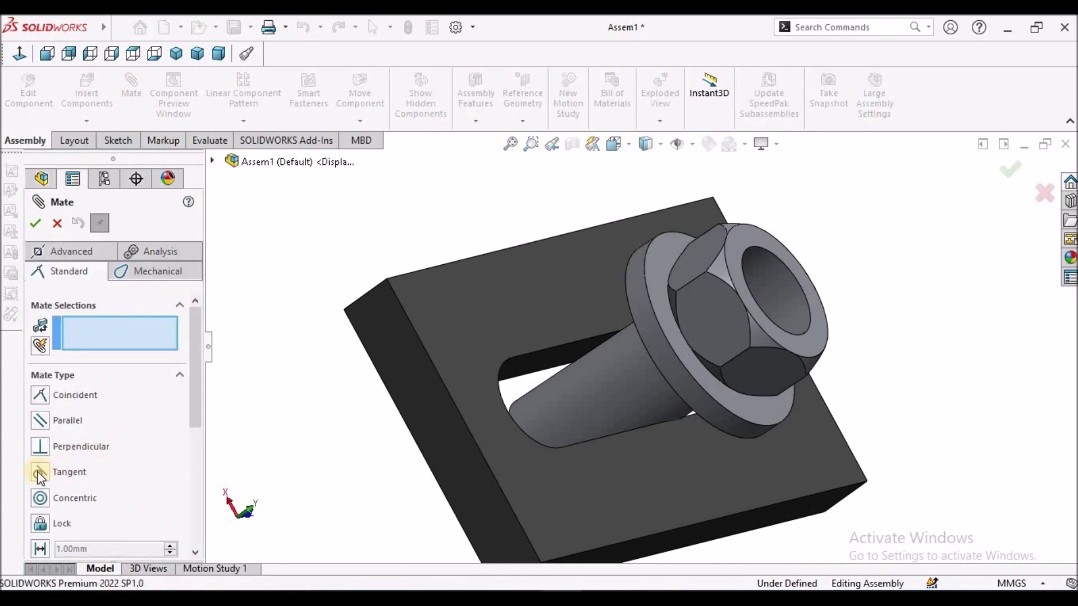
middle_drag(710, 361, 675, 285)
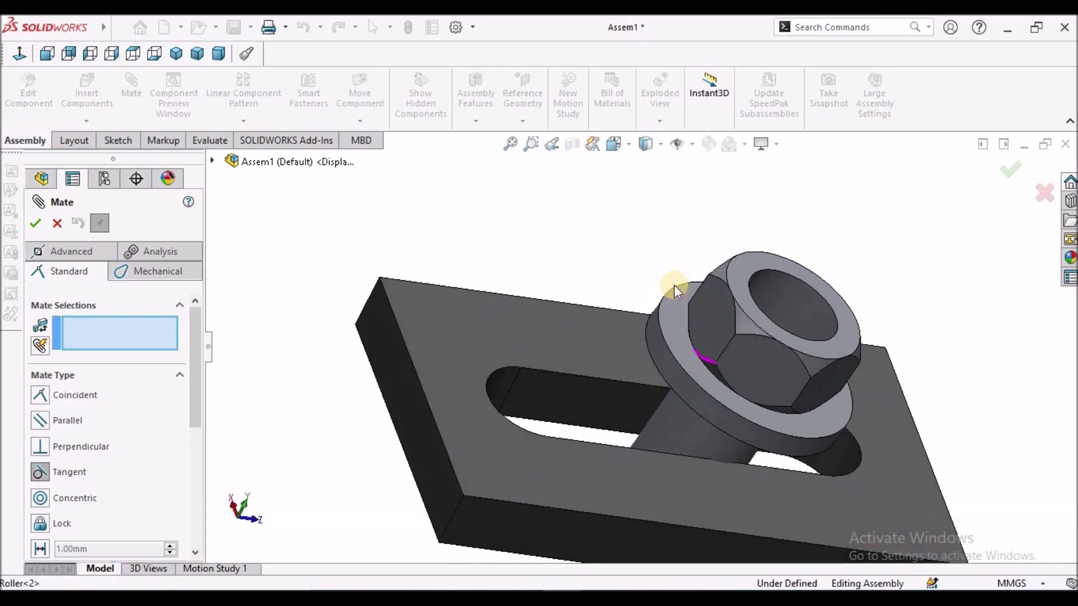
click(689, 498)
middle_drag(820, 464, 727, 361)
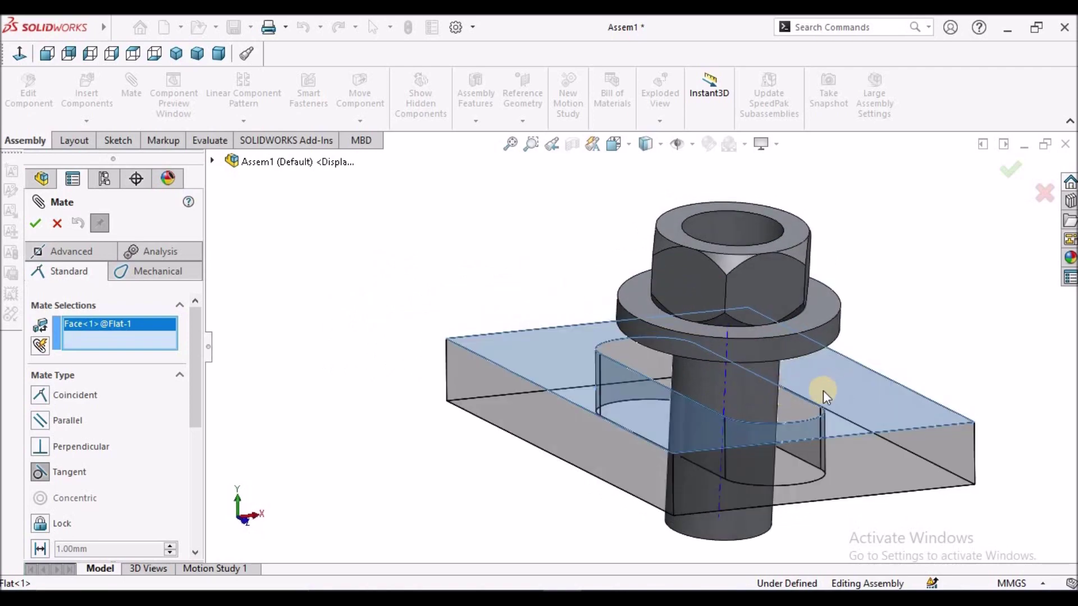
middle_drag(823, 389, 775, 305)
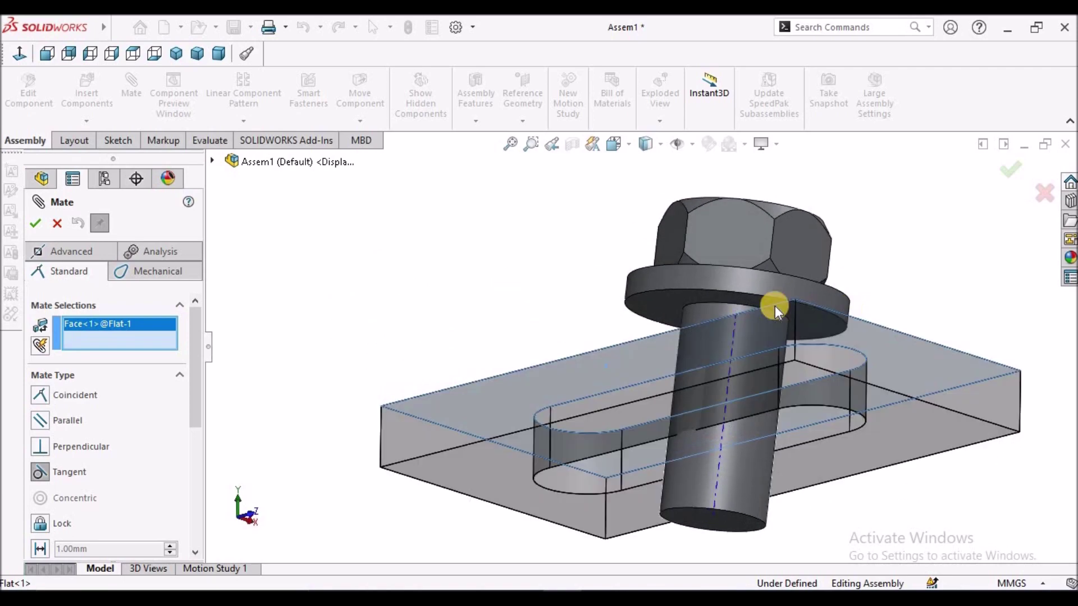
click(686, 290)
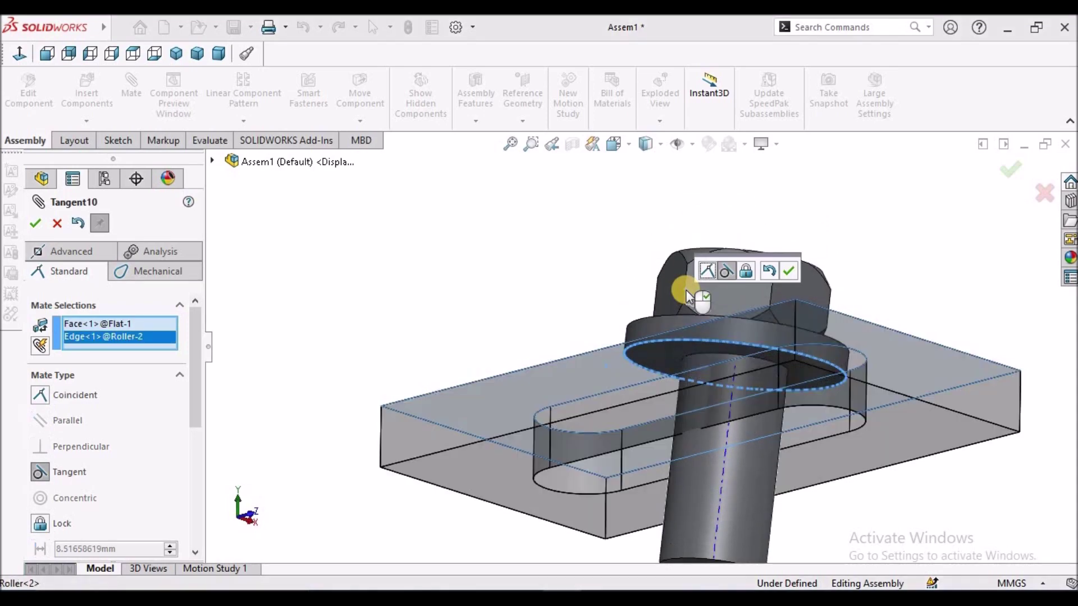
middle_drag(612, 309, 615, 458)
click(37, 223)
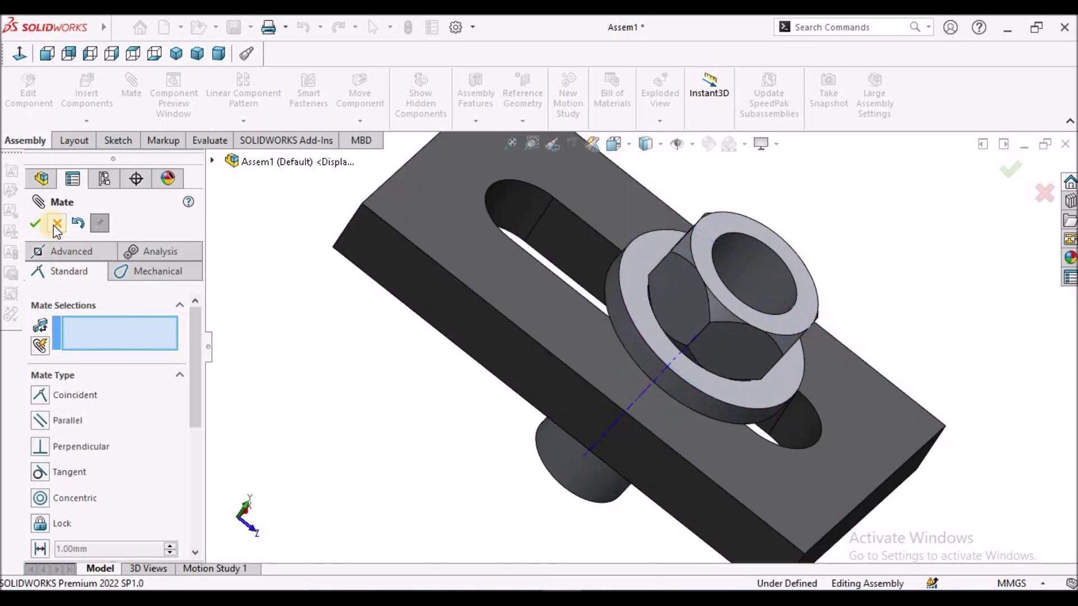
key(Escape)
Examine the flange's contact with the plate's top face in the Left view and from other angles while sliding the roller.
middle_drag(450, 380, 562, 331)
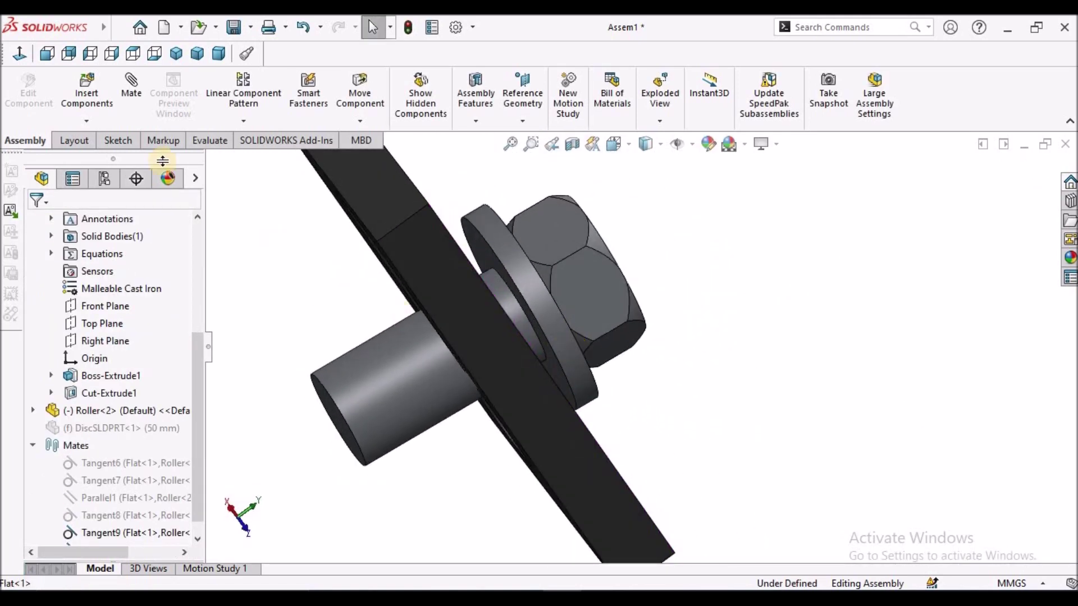
click(87, 56)
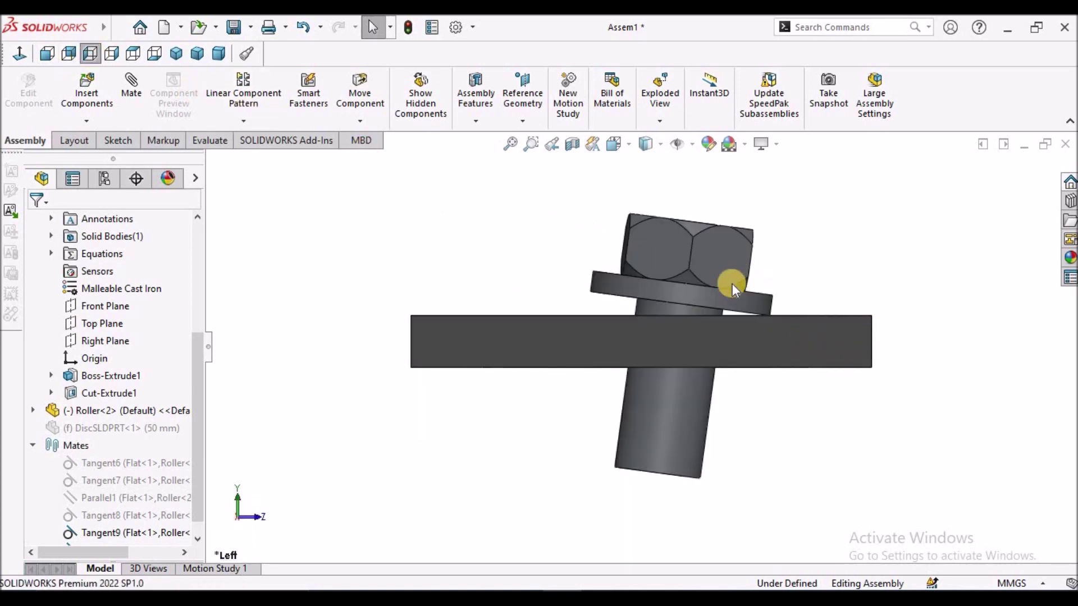
drag(716, 294, 583, 286)
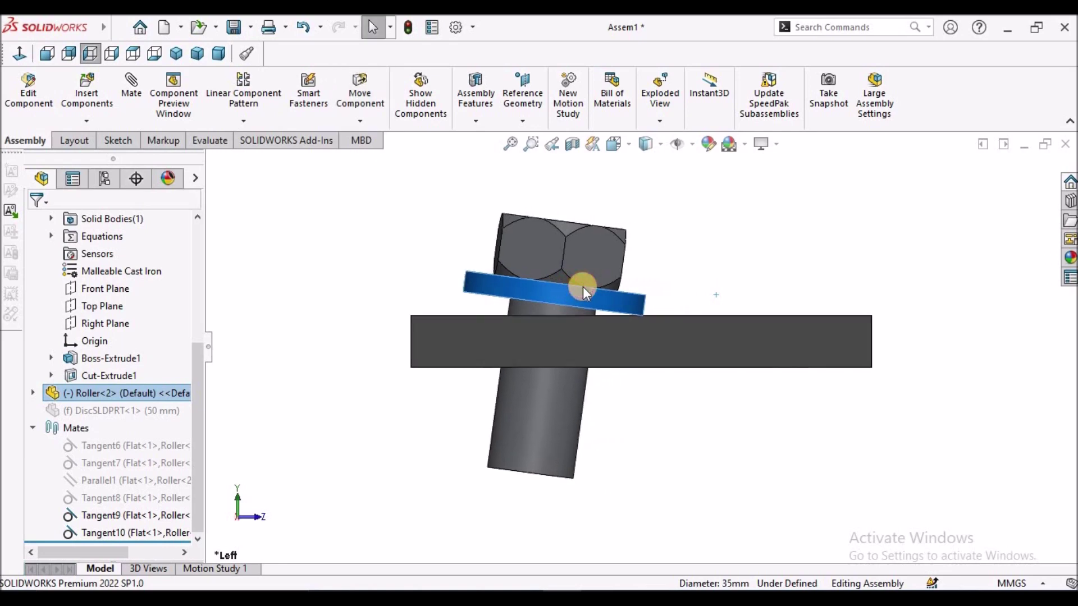
click(606, 314)
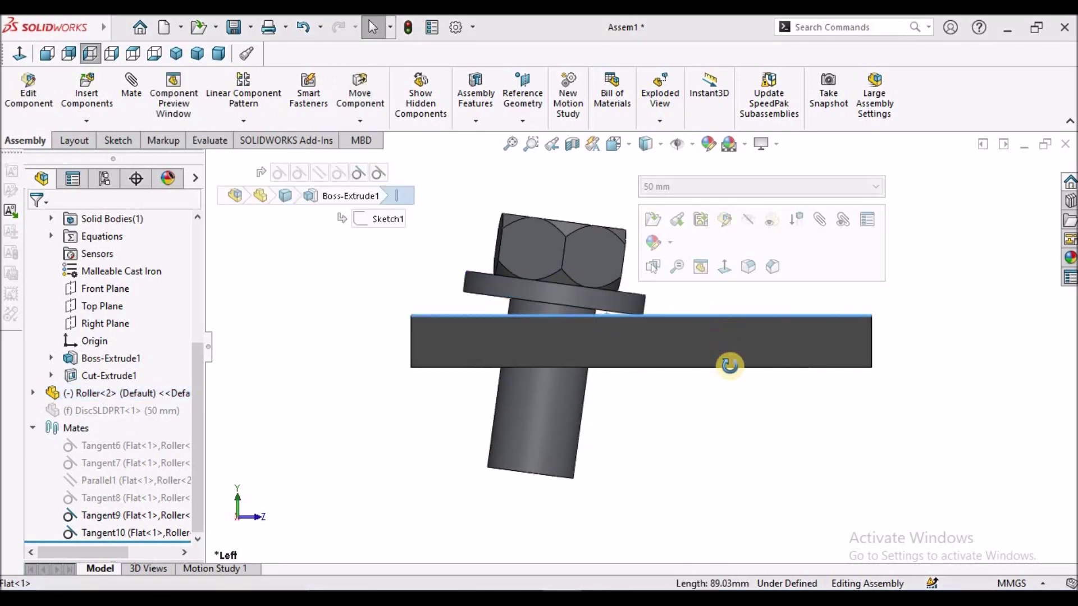
middle_drag(730, 366, 719, 363)
click(684, 259)
middle_drag(666, 269, 630, 292)
drag(602, 267, 559, 278)
middle_drag(735, 273, 703, 302)
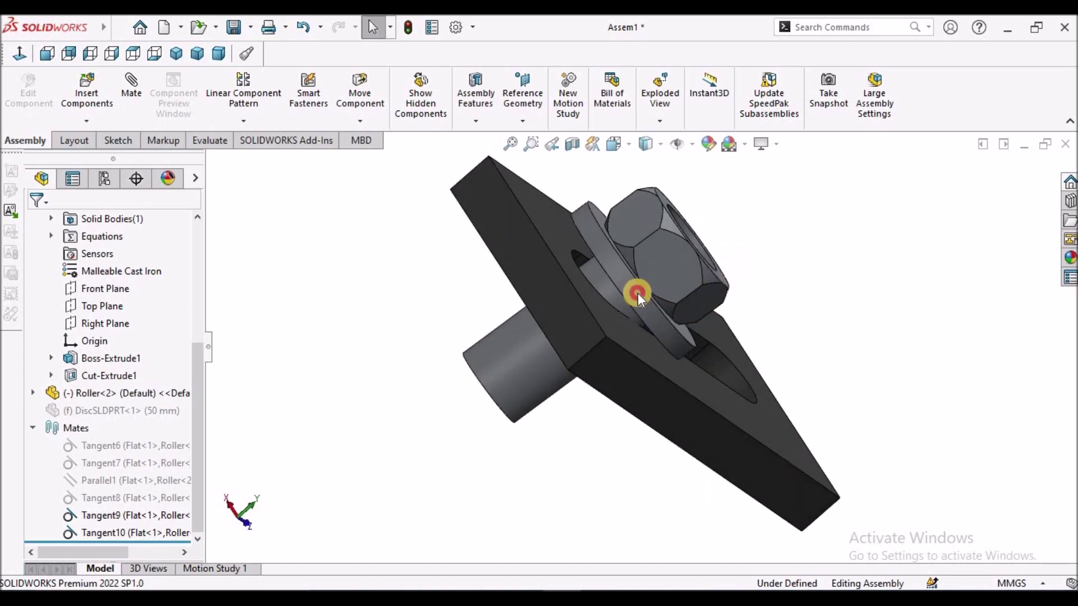
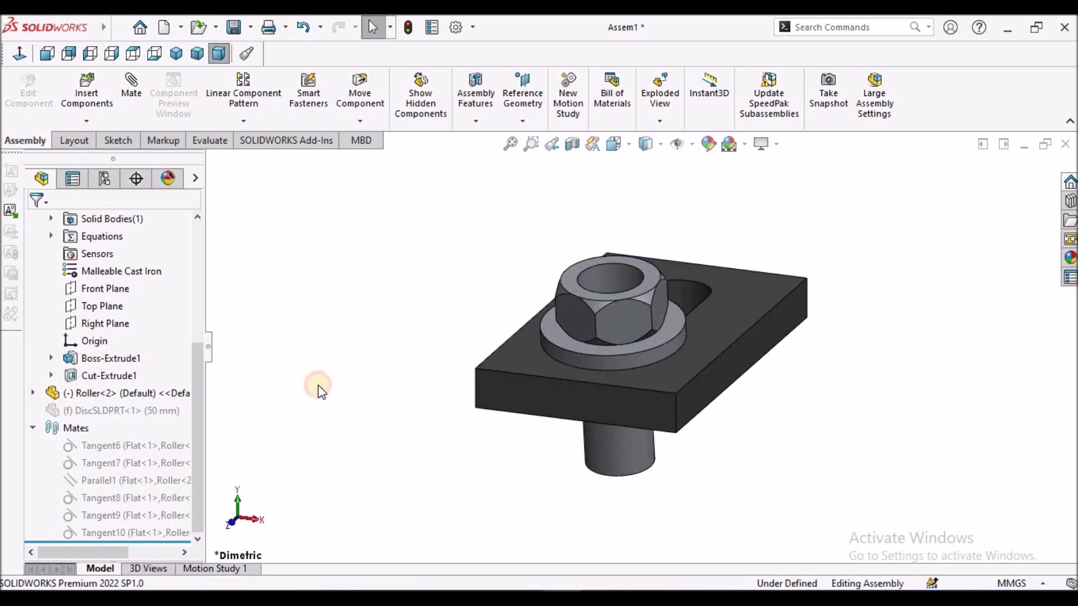
Hide the Flat plate component in the assembly.
scroll(124, 306, up, 4)
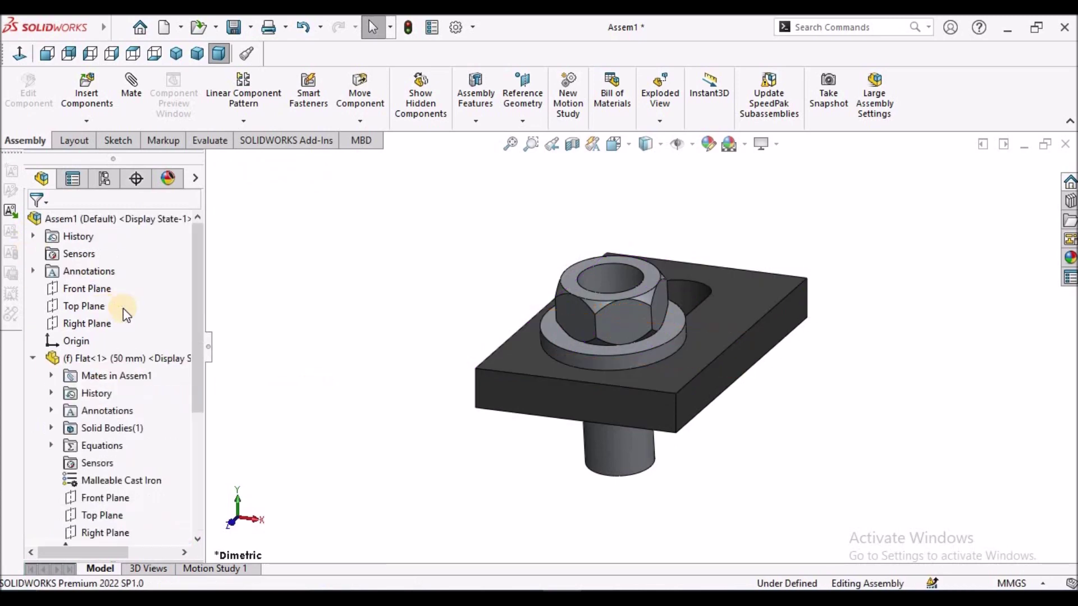
scroll(121, 398, down, 4)
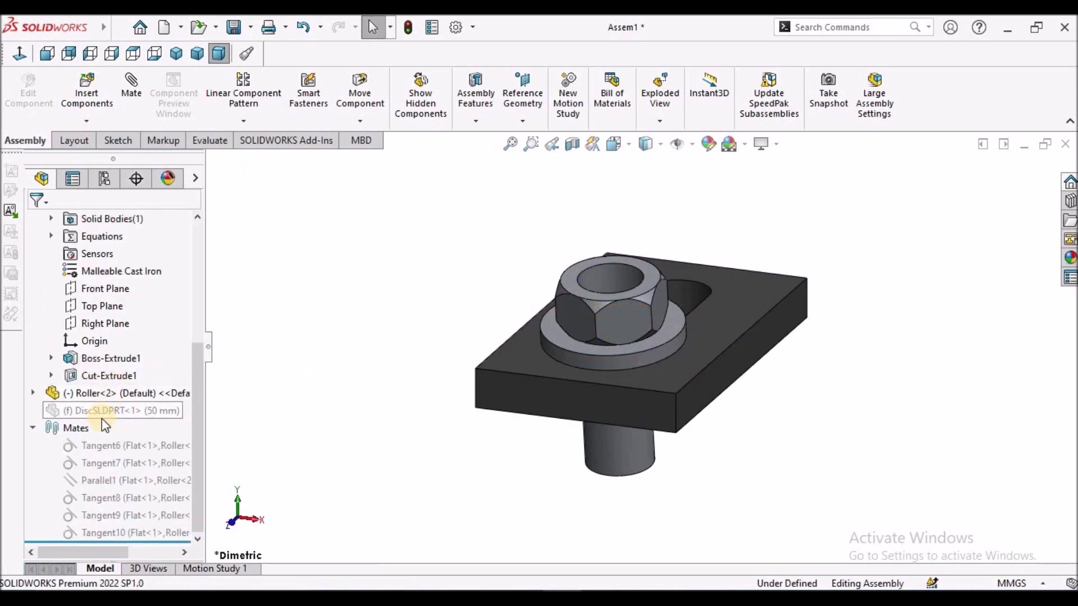
click(537, 365)
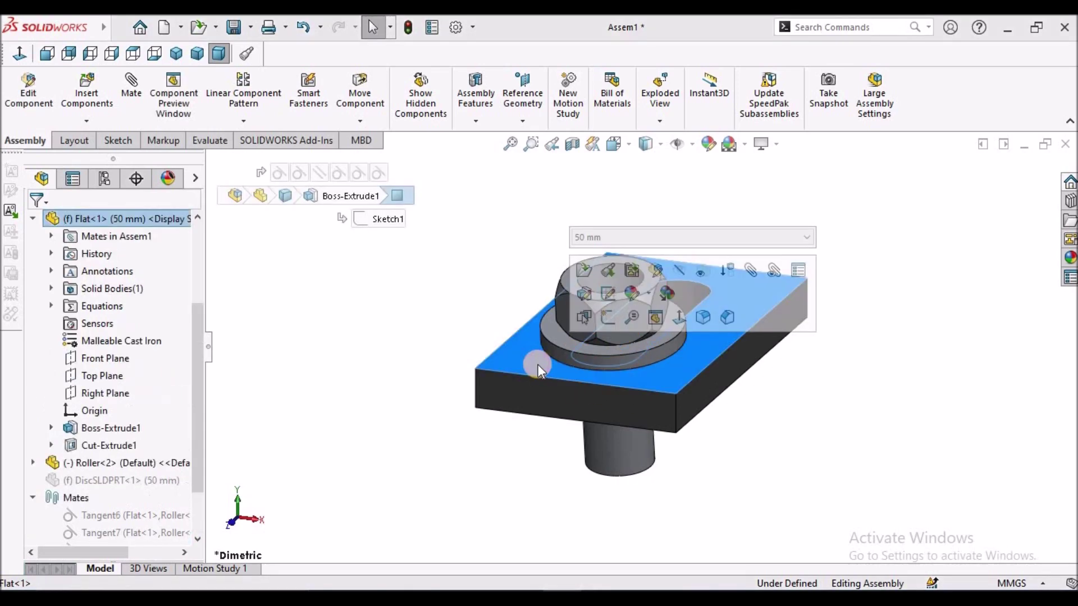
click(703, 270)
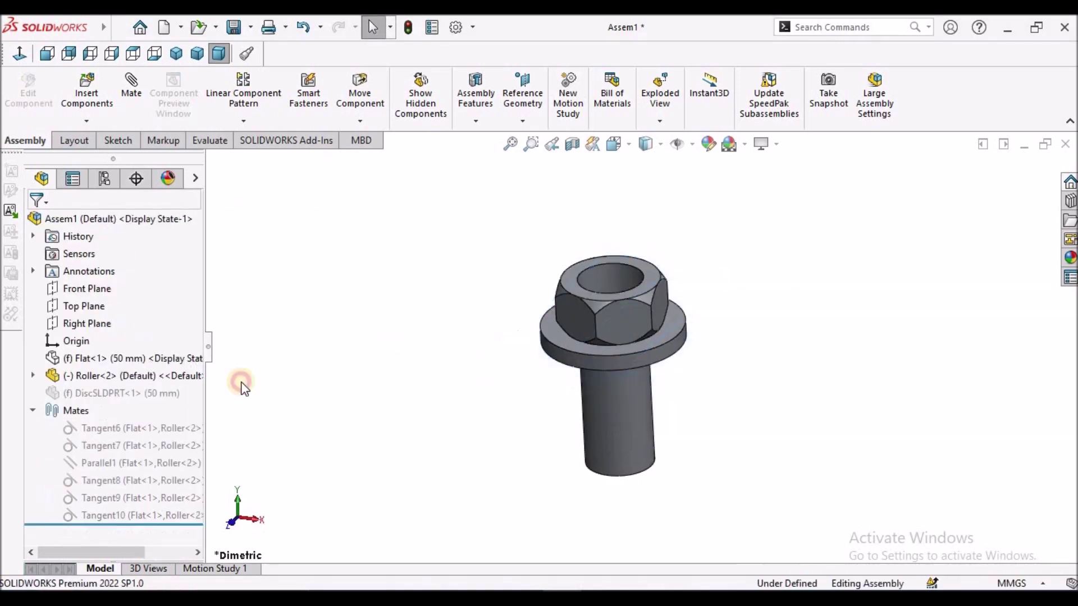
Unsuppress the DiscSLDPRT component to bring the ring-shaped disc back into the assembly.
click(108, 393)
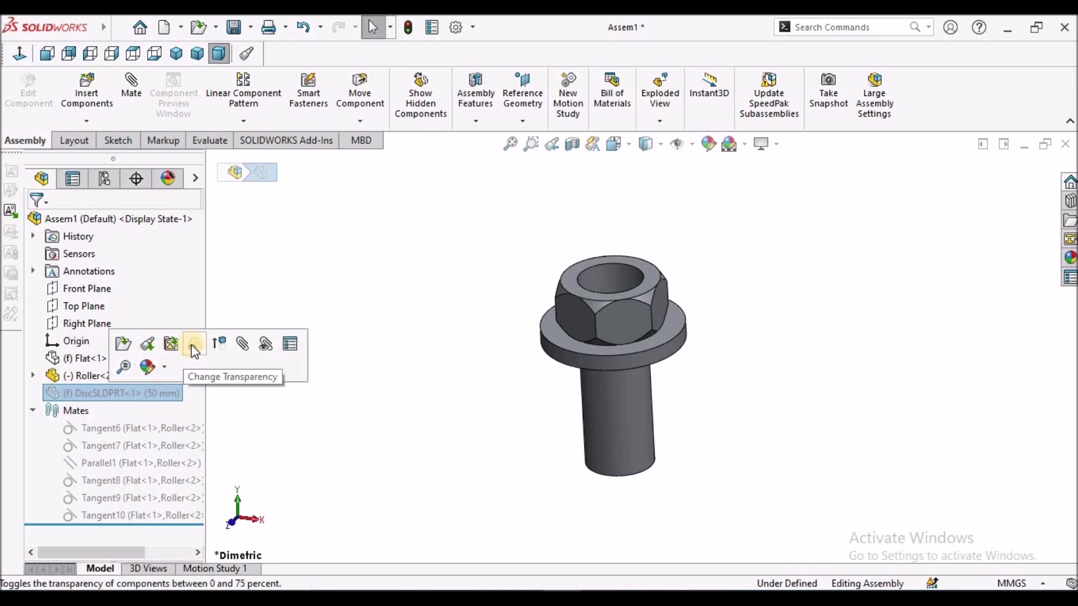
click(351, 429)
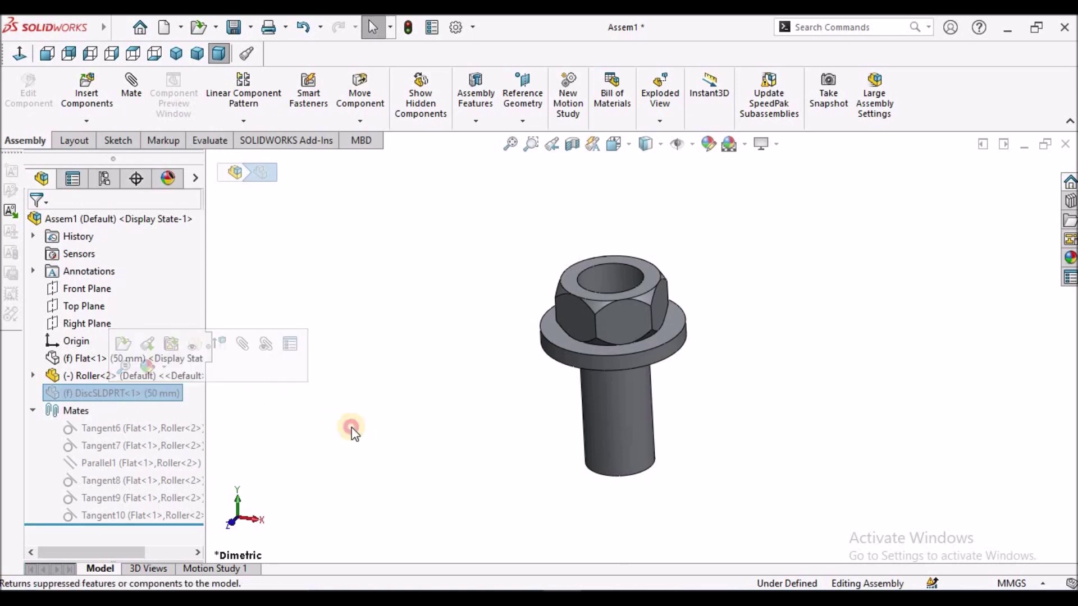
right_click(98, 393)
key(Escape)
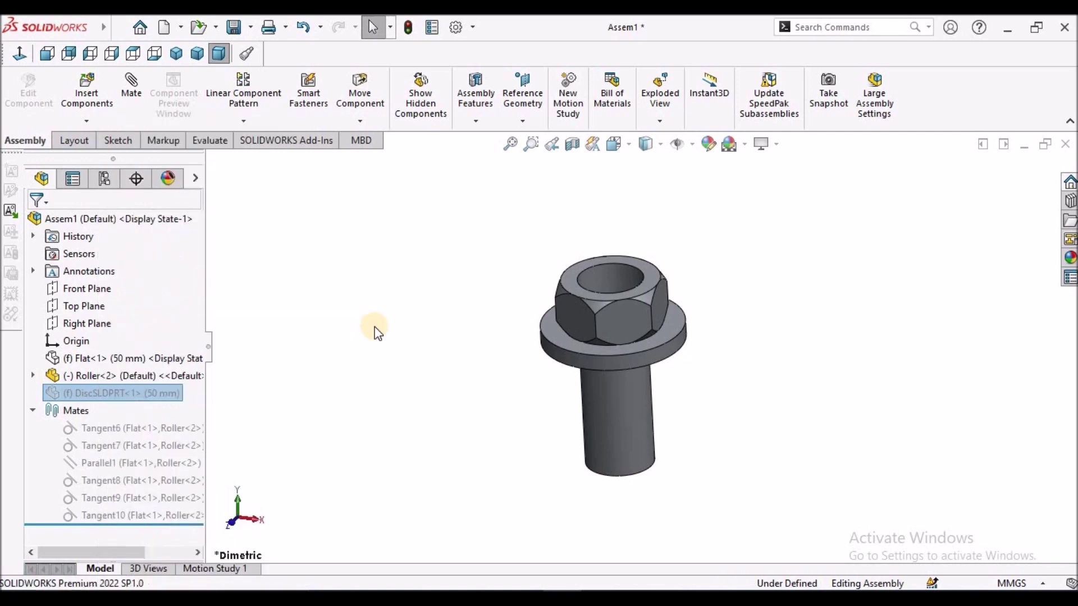
scroll(515, 361, up, 5)
middle_drag(644, 295, 679, 311)
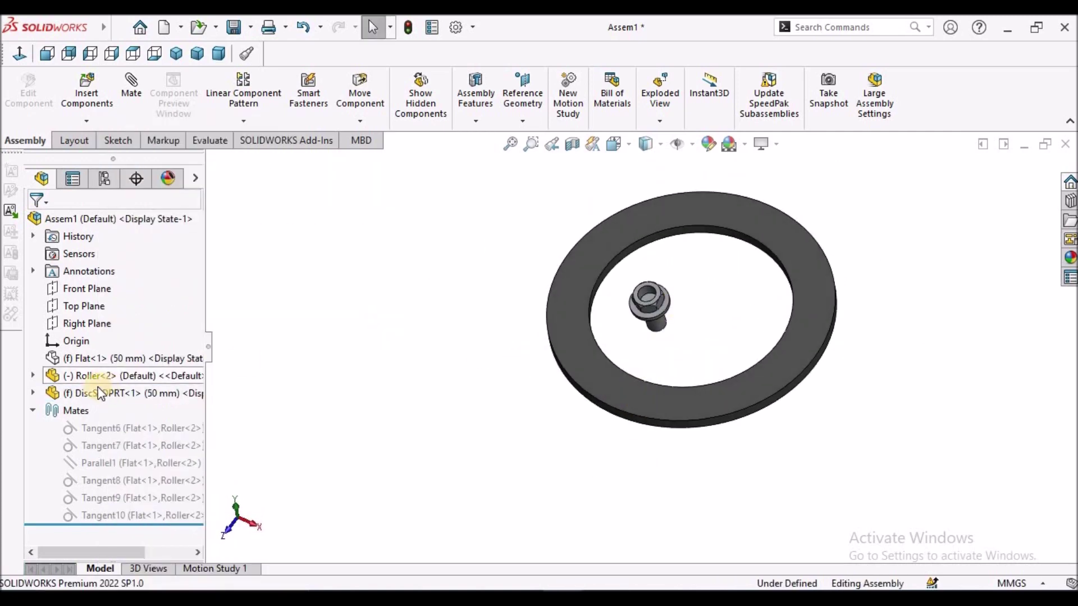
click(94, 358)
right_click(94, 358)
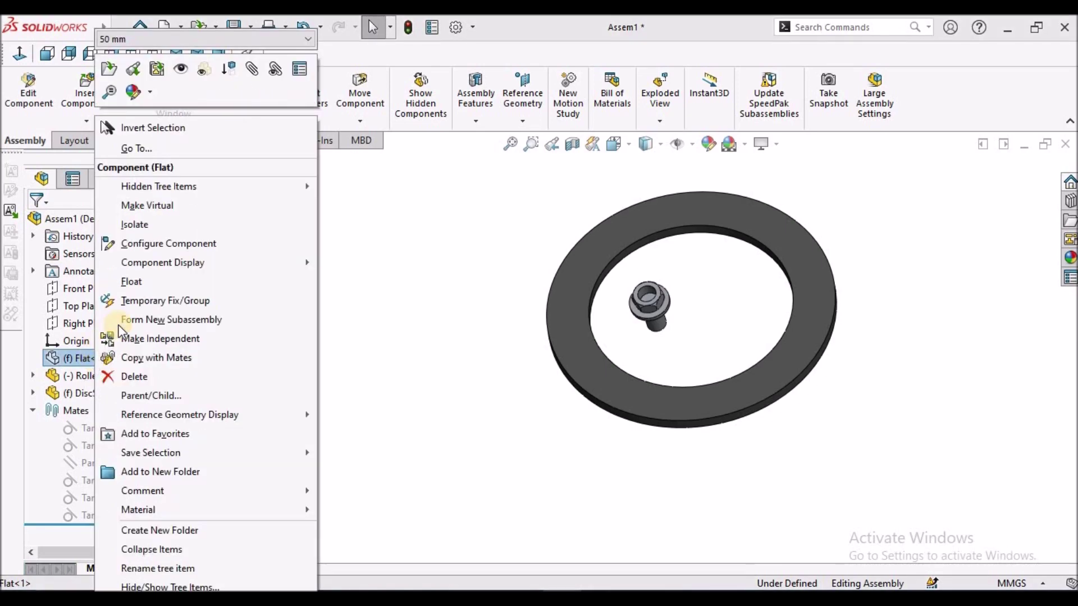
key(Escape)
key(Escape)
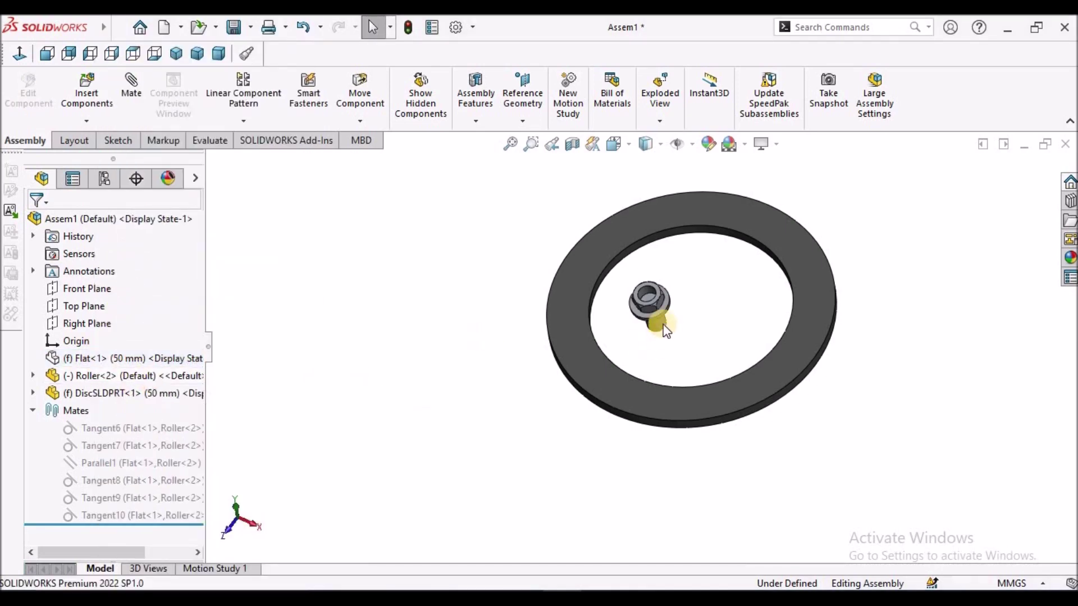
Examine the disc's inner cylindrical face and the roller's cylindrical shaft as faces for a Tangent mate.
scroll(665, 313, down, 3)
middle_drag(686, 252, 489, 231)
click(484, 221)
click(505, 287)
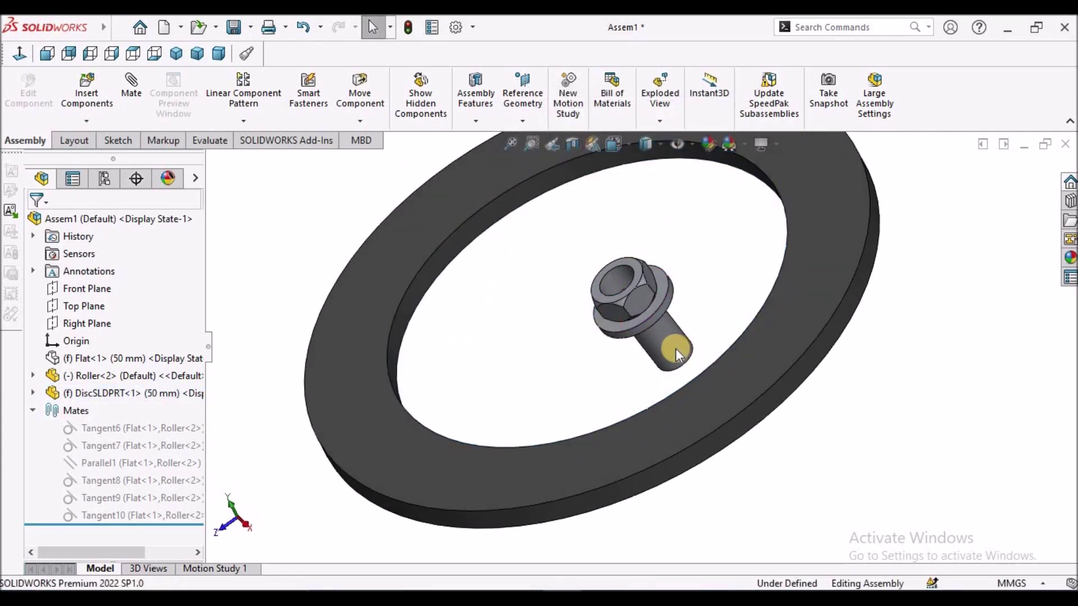
click(473, 227)
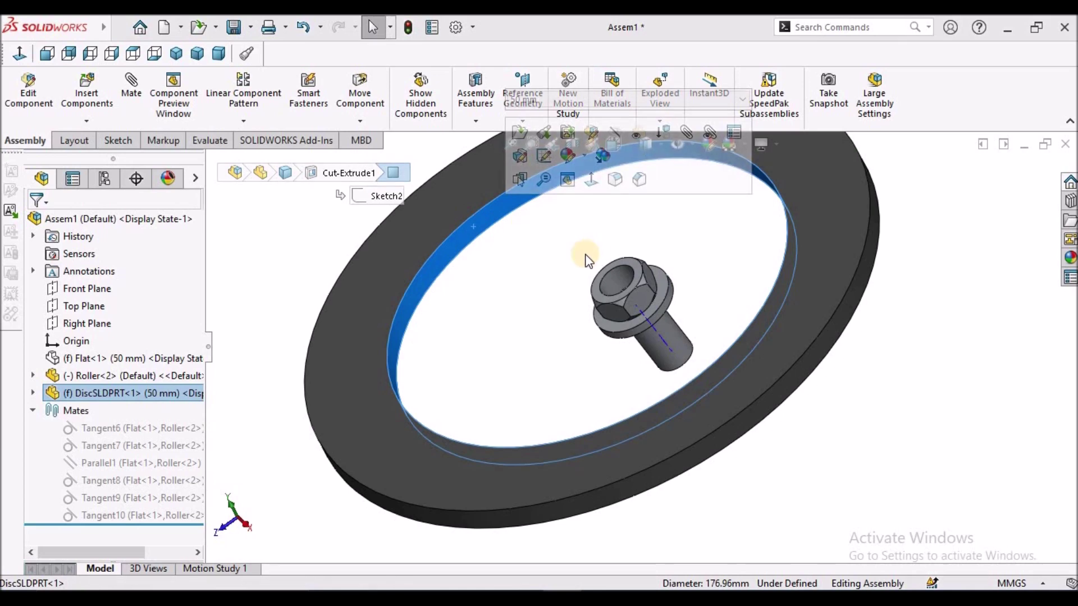
middle_drag(601, 288, 649, 354)
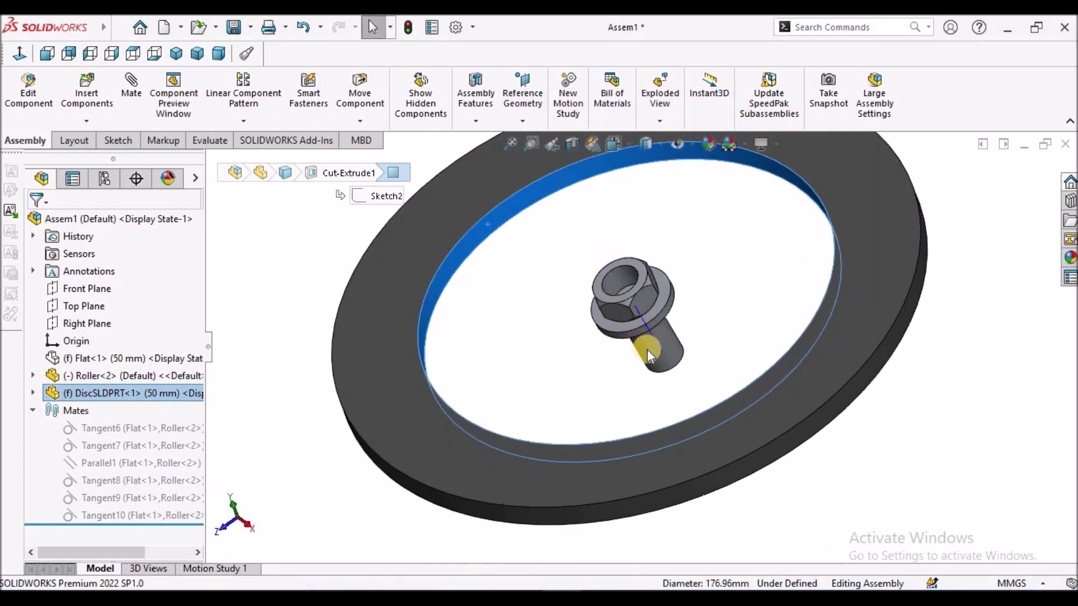
click(649, 354)
click(582, 360)
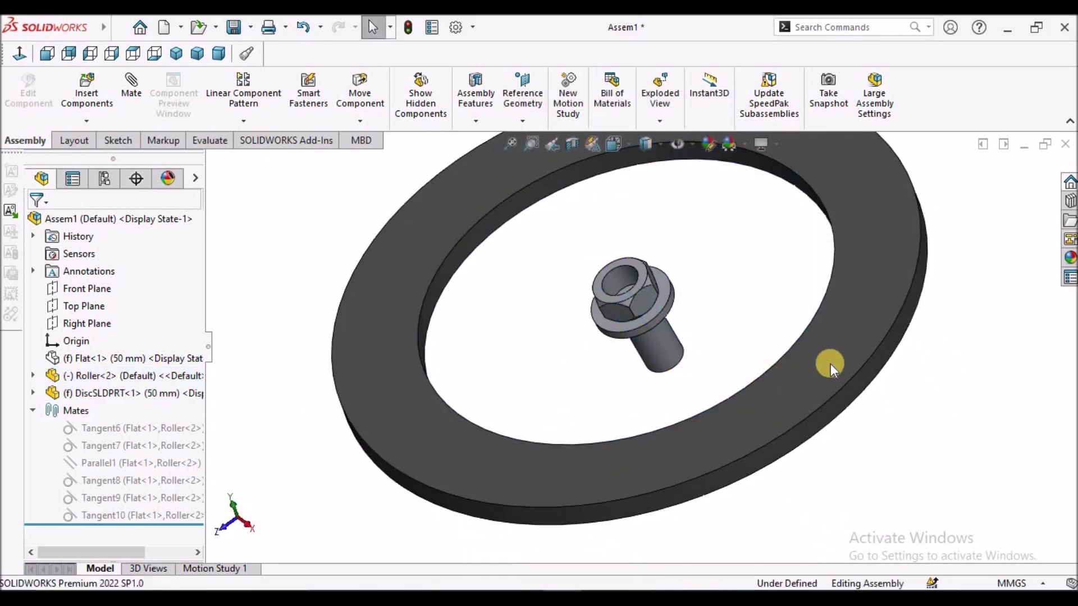
Add a Coincident mate between the disc's top flat face and the underside of the roller's flange.
click(130, 93)
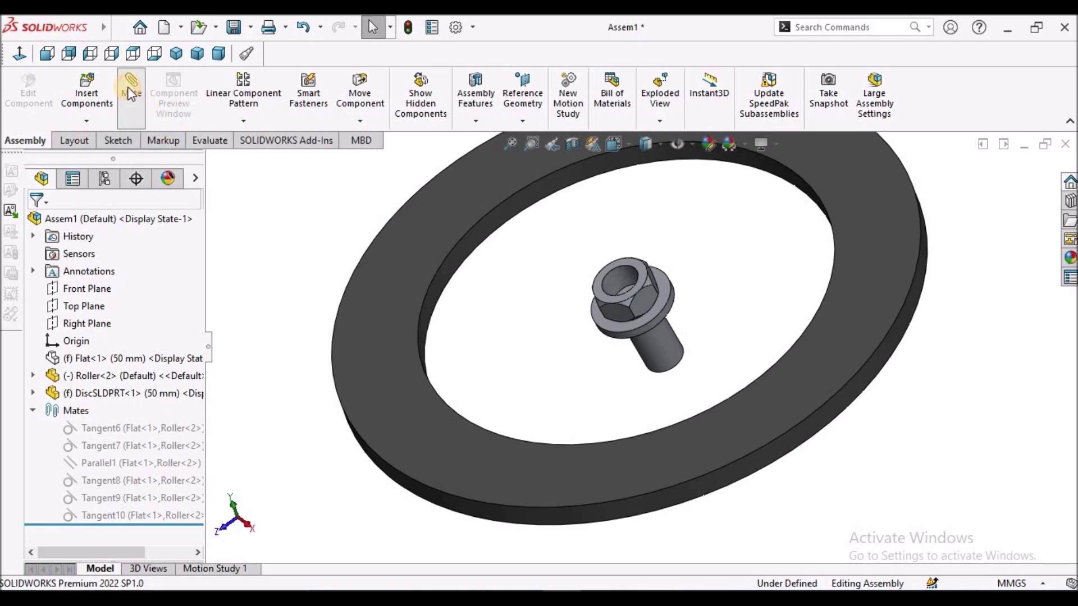
middle_drag(393, 269, 413, 290)
scroll(431, 288, down, 3)
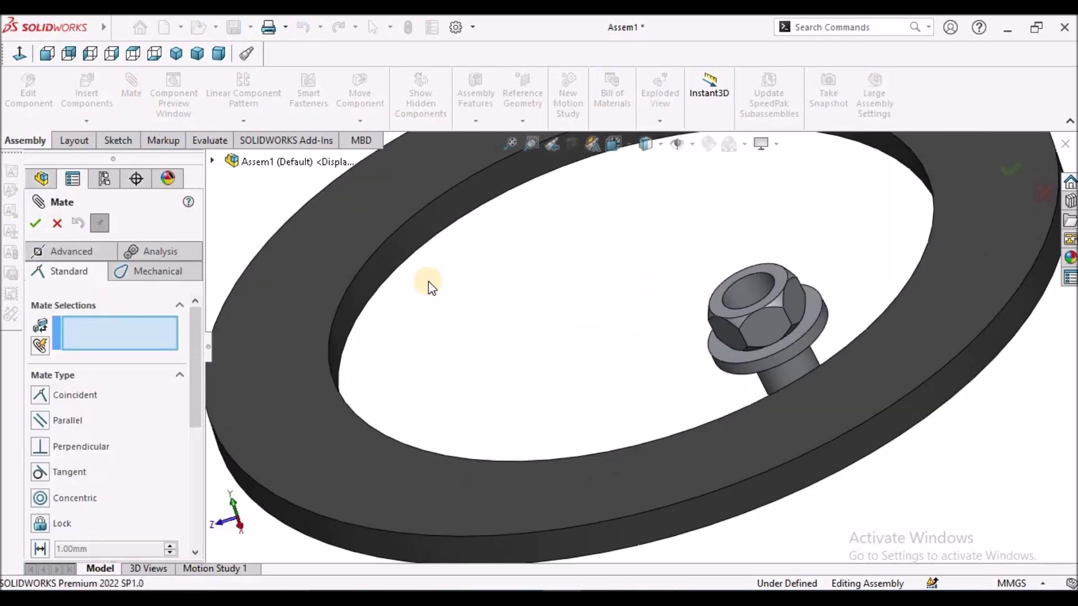
scroll(737, 345, up, 2)
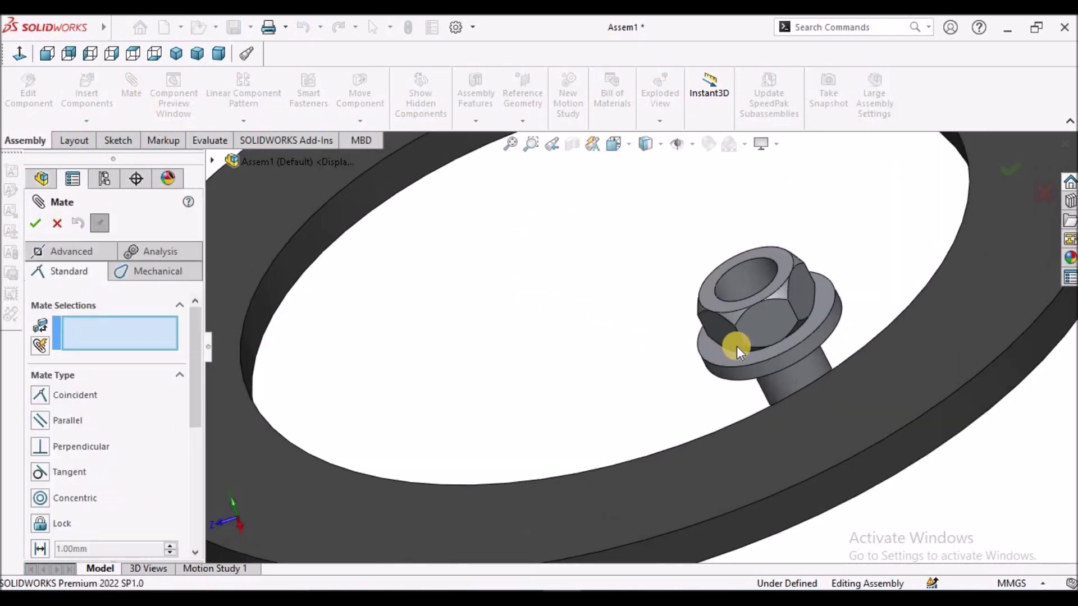
scroll(710, 344, up, 1)
click(392, 234)
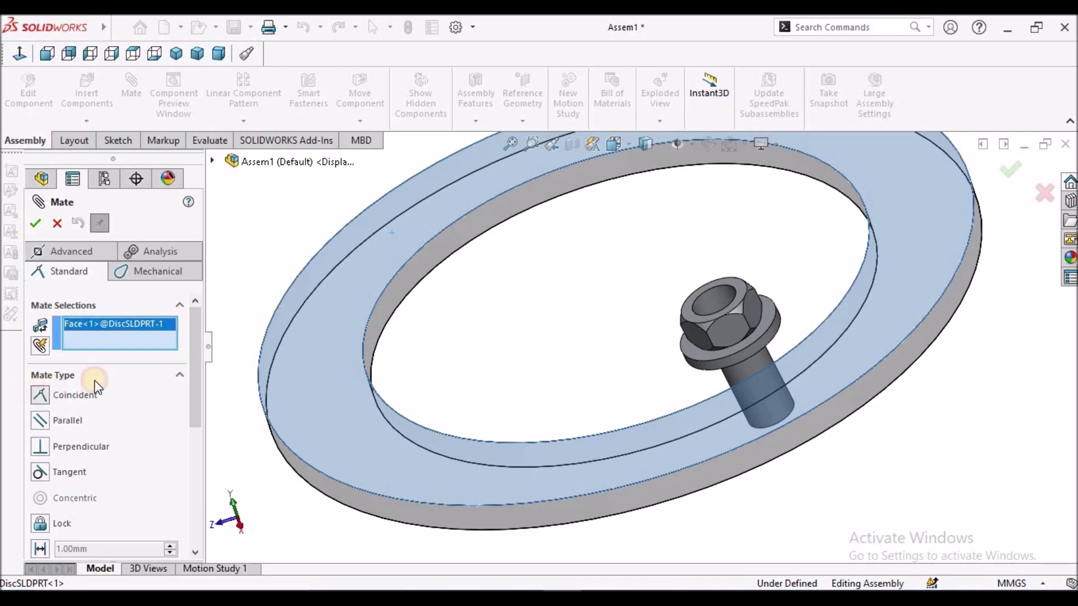
scroll(815, 350, down, 1)
middle_drag(726, 360, 695, 339)
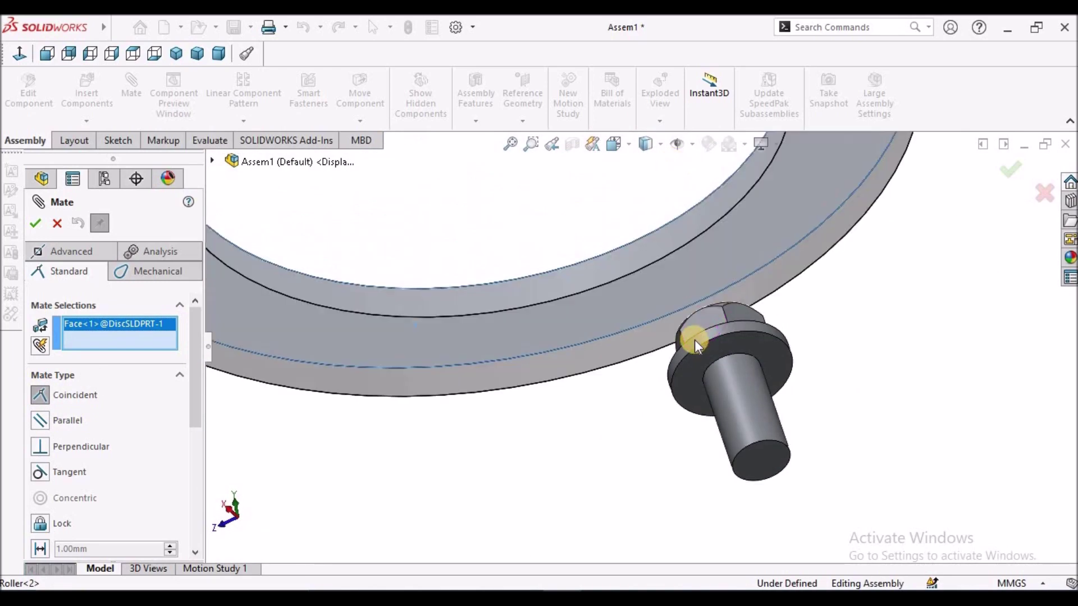
click(770, 356)
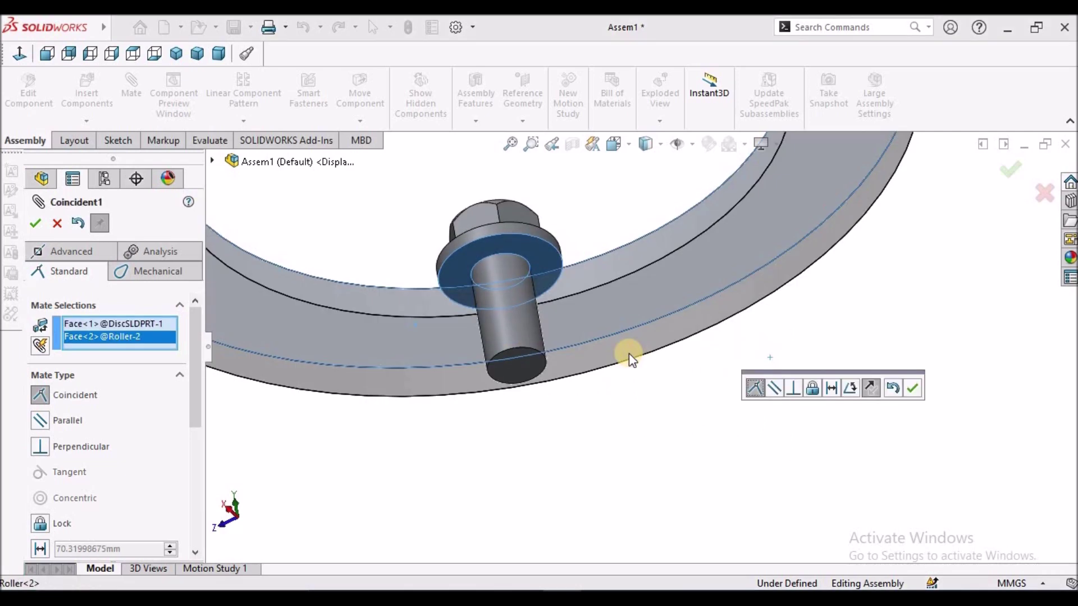
click(34, 223)
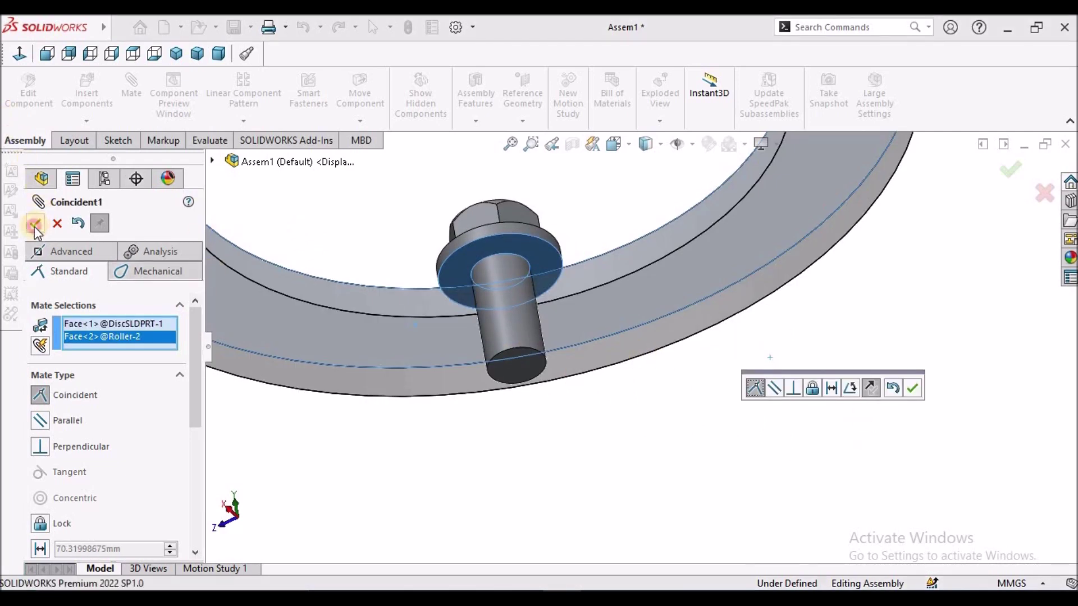
click(34, 223)
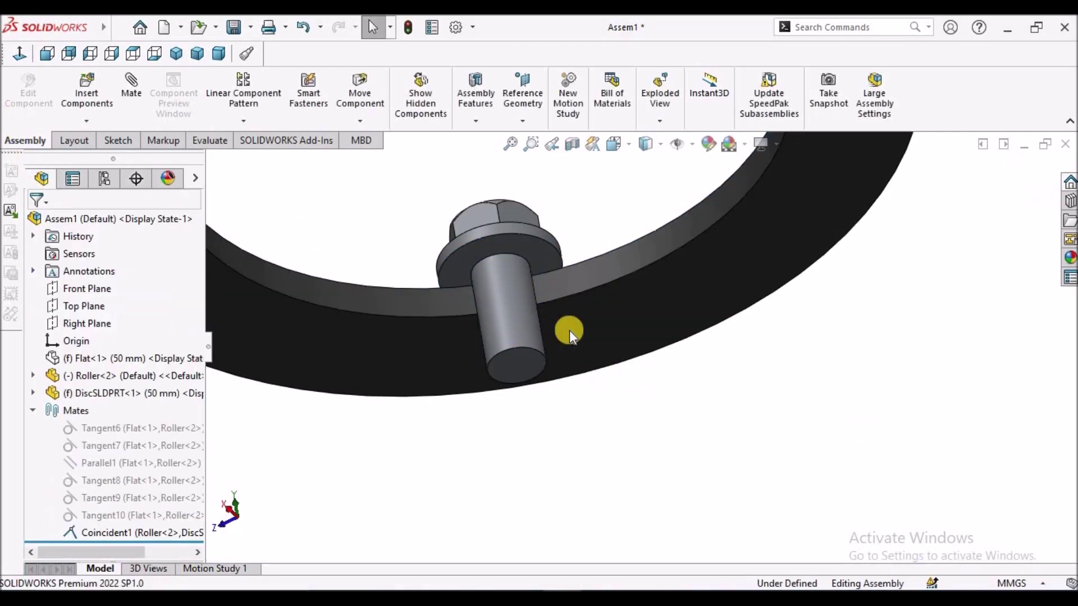
Slide the roller across the disc's top plane into the open area near the ring's inner cylindrical face.
scroll(570, 330, up, 5)
mouse_move(594, 356)
middle_down()
mouse_move(624, 479)
mouse_move(584, 367)
middle_up()
scroll(524, 253, down, 5)
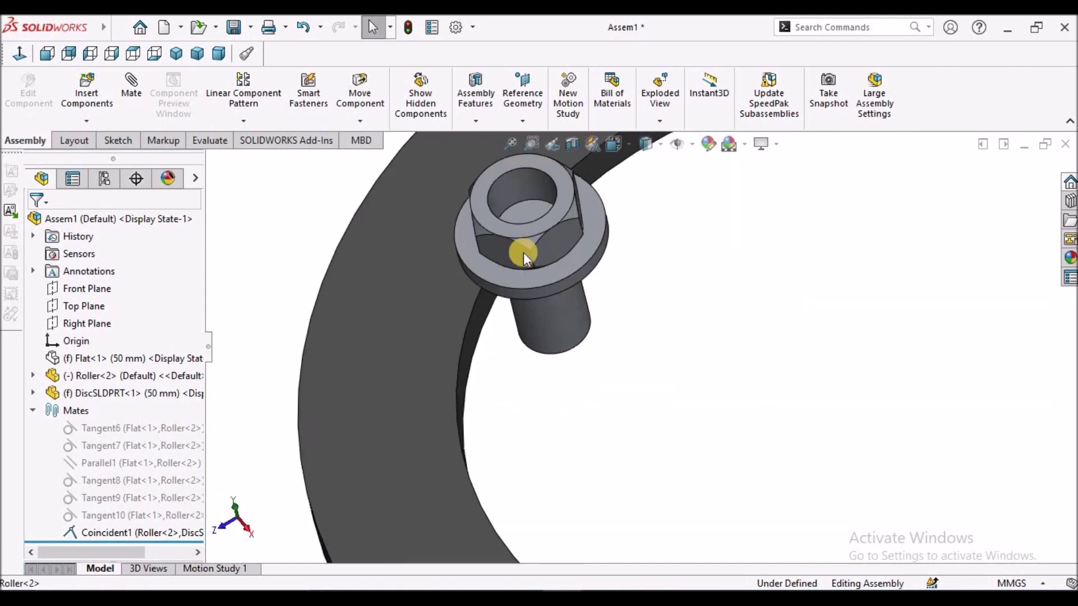
drag(554, 268, 608, 433)
click(608, 433)
middle_drag(693, 292, 598, 245)
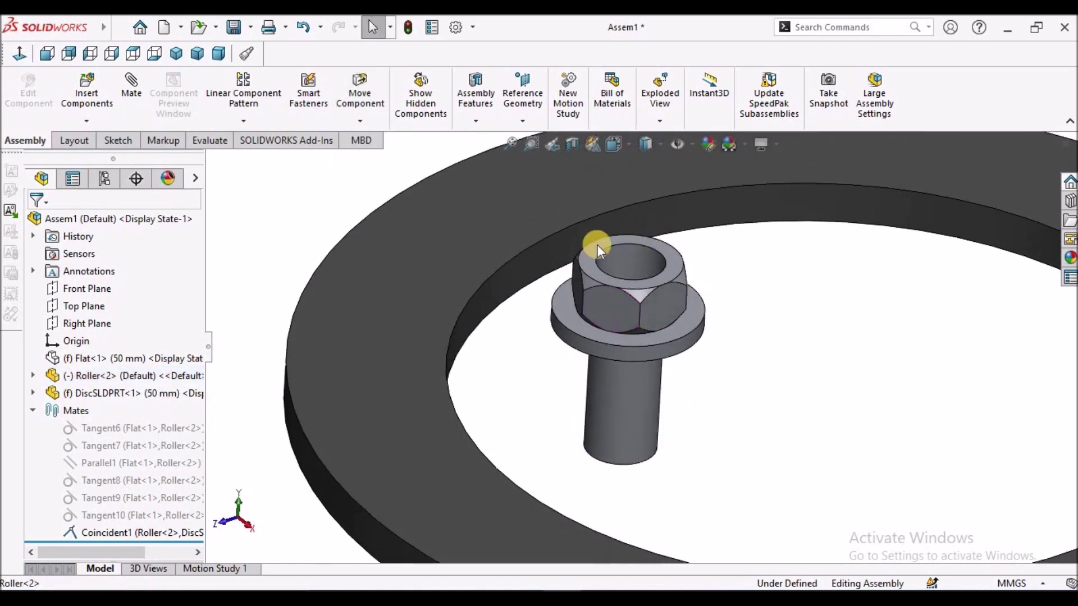
Add a Tangent mate between the disc's inner cylindrical face and the outer cylindrical face of the roller's flange.
click(126, 91)
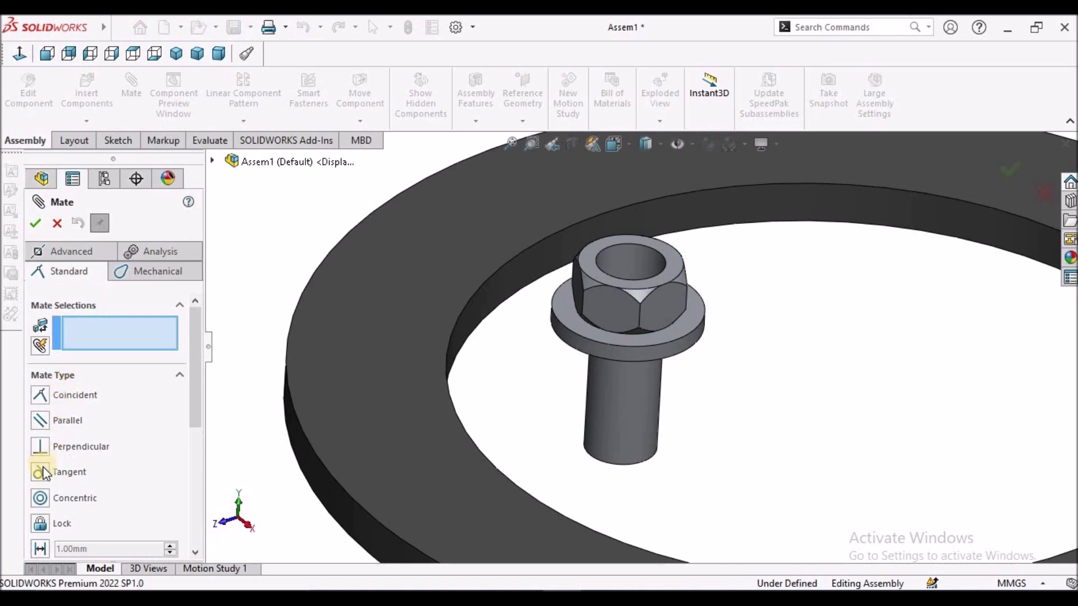
click(489, 307)
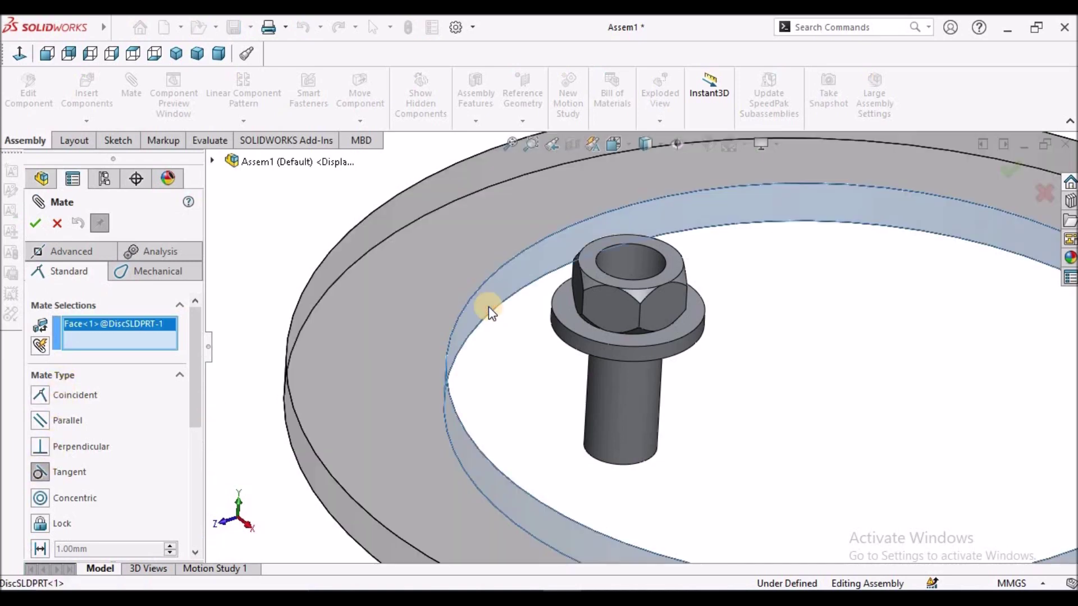
click(599, 355)
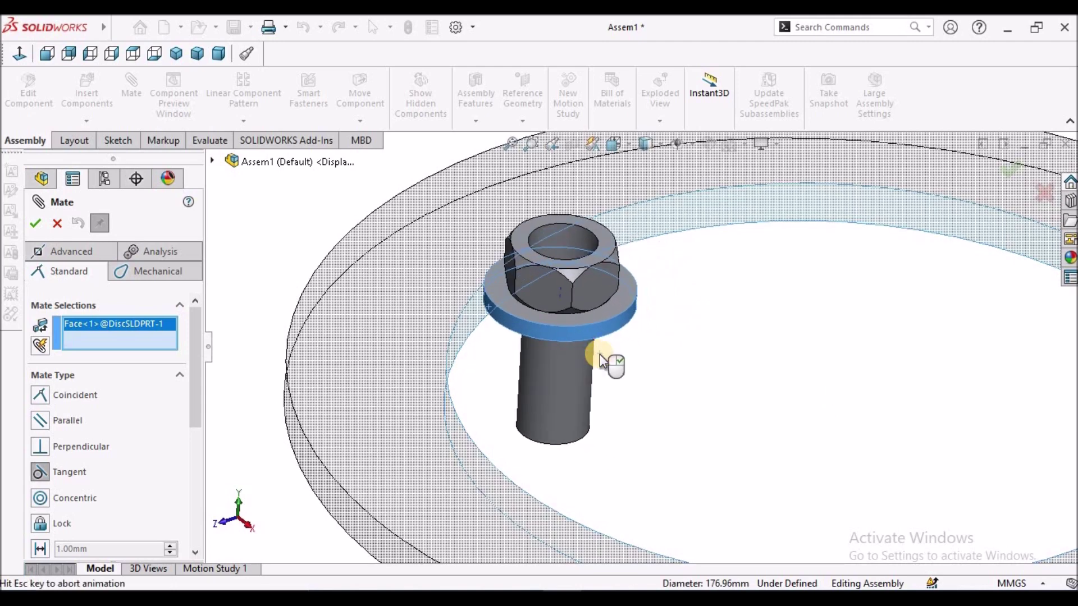
click(37, 224)
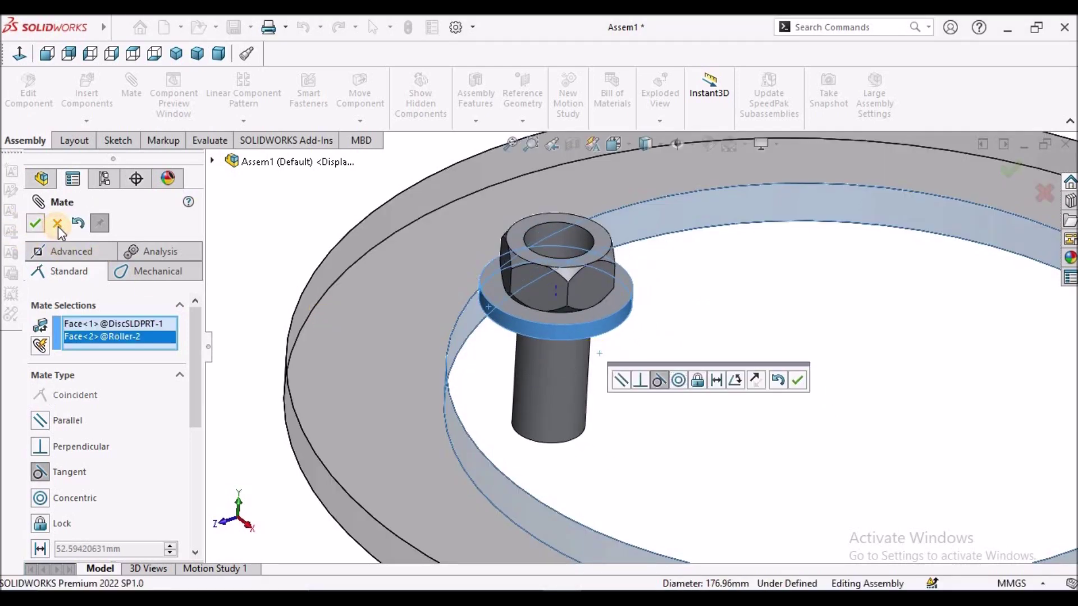
click(57, 223)
Slide the roller around the inside of the disc to test the tangent mate.
middle_drag(743, 358, 621, 355)
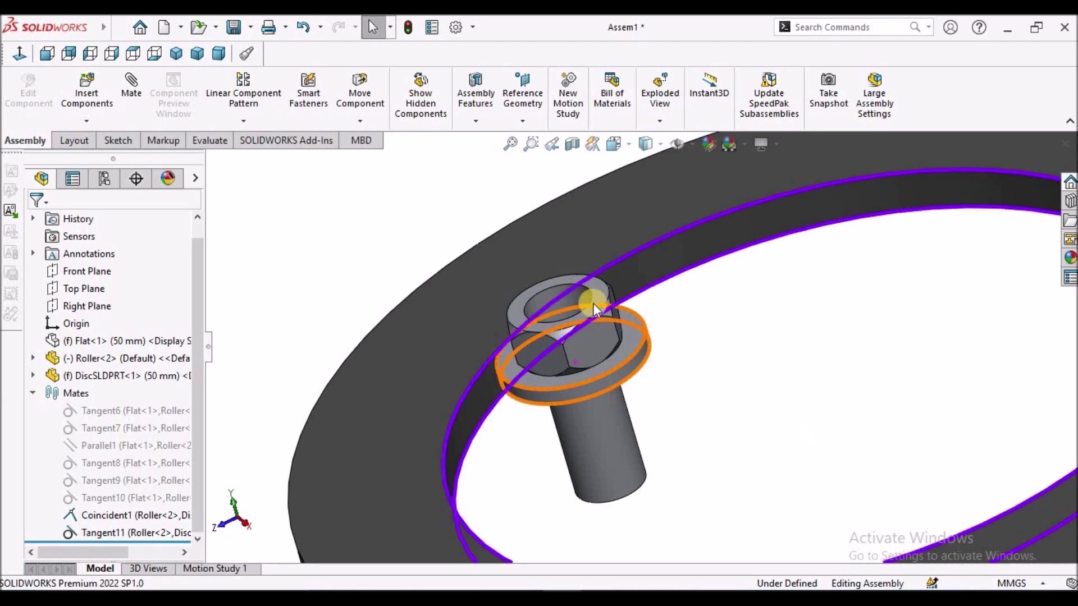
scroll(646, 325, up, 3)
drag(618, 341, 891, 341)
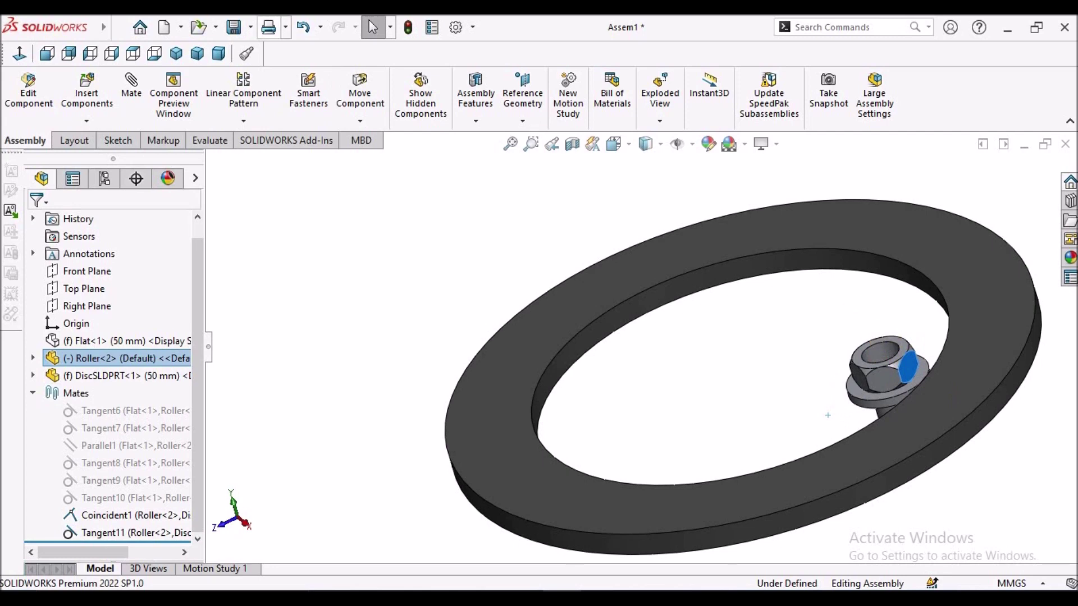
Examine the flange's contact with the disc's inner face in the Top view while sliding the roller around the ring.
click(133, 54)
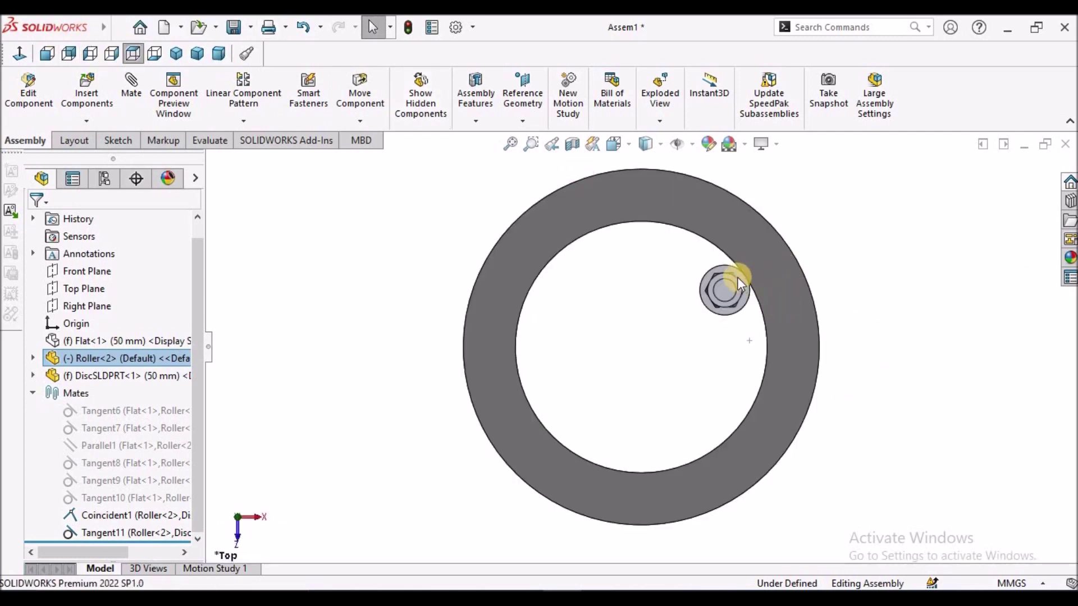
scroll(708, 288, down, 3)
drag(727, 286, 685, 271)
key(Escape)
scroll(709, 252, up, 2)
scroll(681, 392, down, 2)
Inspect the mated roller and disc from an angled view and the Dimetric view while moving the roller slightly.
middle_drag(662, 392, 703, 342)
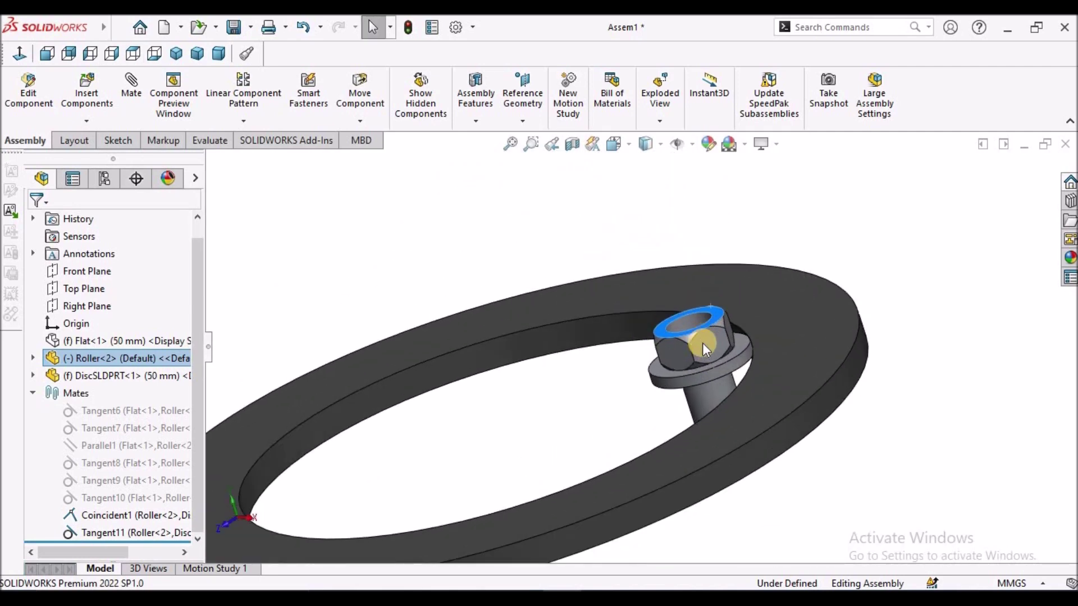
click(686, 365)
mouse_move(686, 365)
mouse_down()
mouse_move(631, 378)
mouse_move(693, 380)
mouse_move(723, 360)
mouse_move(700, 370)
mouse_move(687, 326)
mouse_move(512, 325)
mouse_move(359, 369)
mouse_move(326, 403)
mouse_move(369, 410)
mouse_move(348, 433)
mouse_move(297, 425)
mouse_move(352, 411)
mouse_move(312, 423)
mouse_move(340, 420)
mouse_move(275, 466)
mouse_move(301, 459)
mouse_move(281, 467)
mouse_move(254, 510)
mouse_move(292, 552)
mouse_move(509, 565)
mouse_move(681, 534)
mouse_move(768, 464)
mouse_move(806, 402)
mouse_move(756, 296)
mouse_move(477, 272)
mouse_move(270, 332)
mouse_move(217, 417)
mouse_move(373, 534)
mouse_move(631, 436)
mouse_move(696, 370)
mouse_move(673, 379)
mouse_up()
click(219, 53)
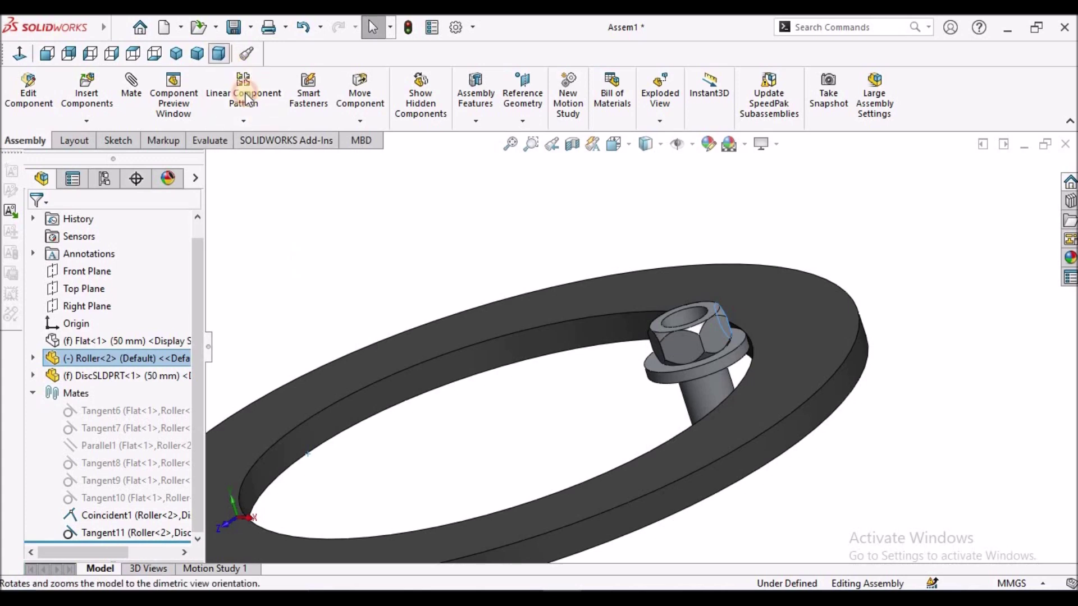
middle_drag(579, 193, 582, 282)
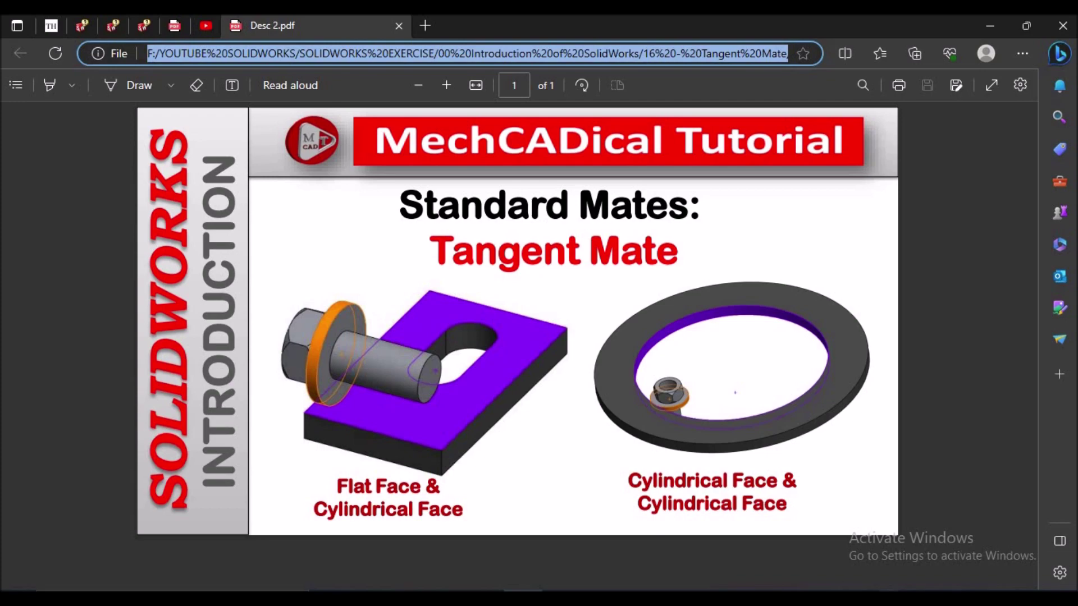
click(890, 599)
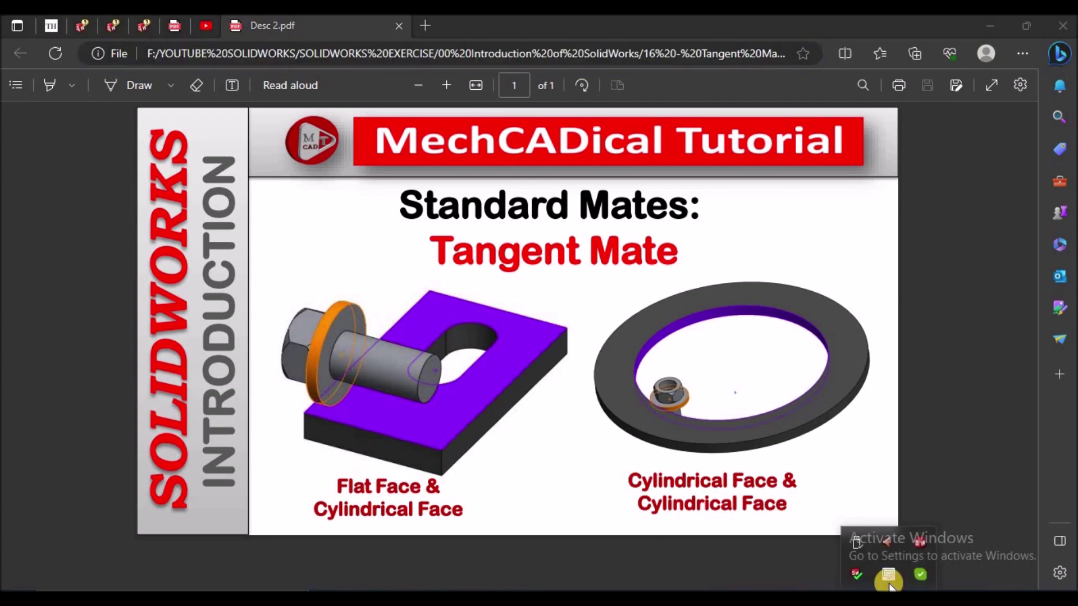